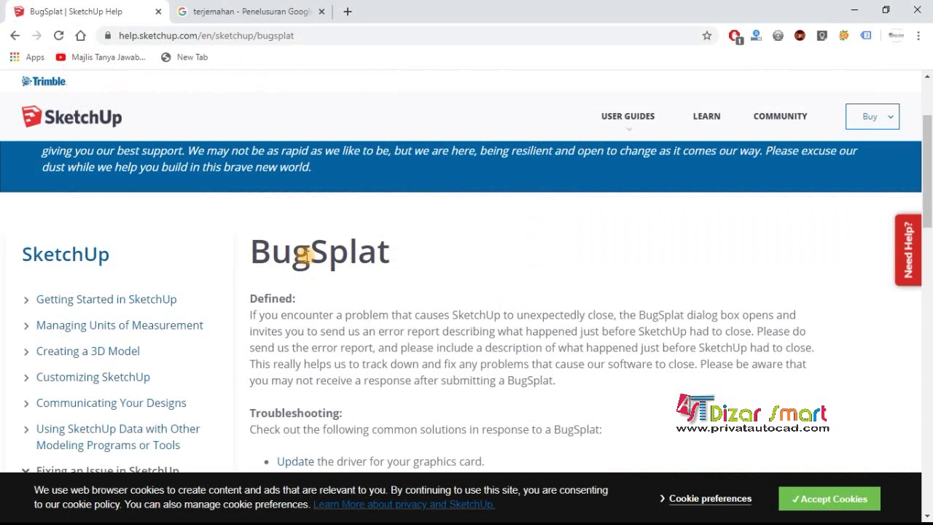
Read the BugSplat definition and its troubleshooting solutions on the SketchUp help page, and close the browser.
scroll(494, 238, "down", 3)
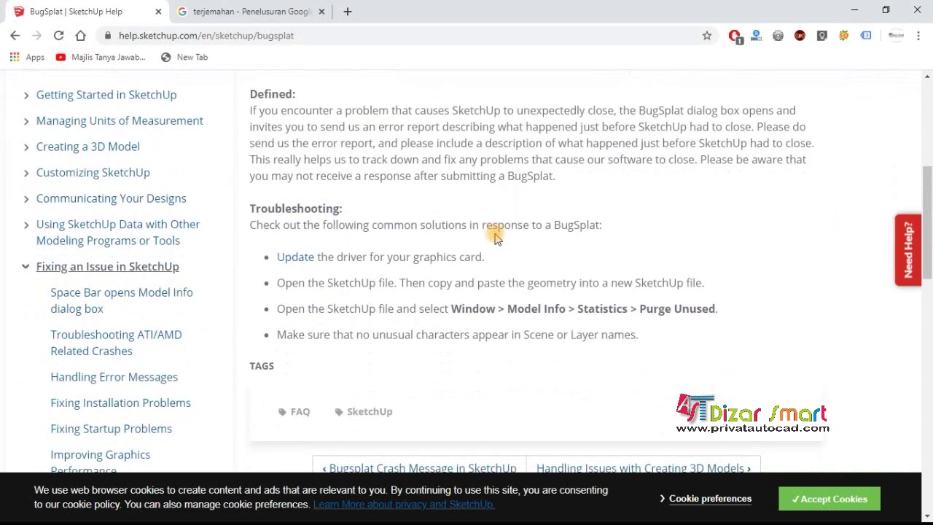
left_click_drag(514, 259, 275, 257)
left_click(513, 263)
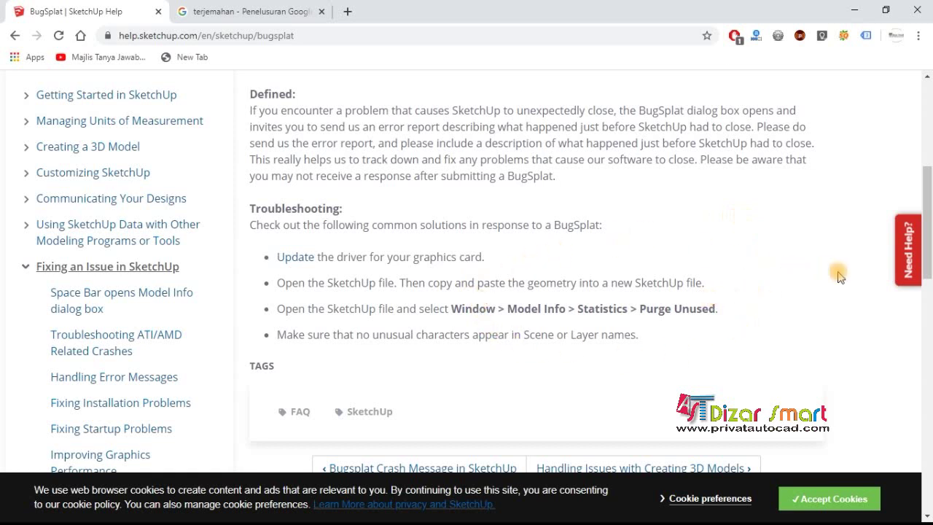
scroll(731, 267, "down", 1)
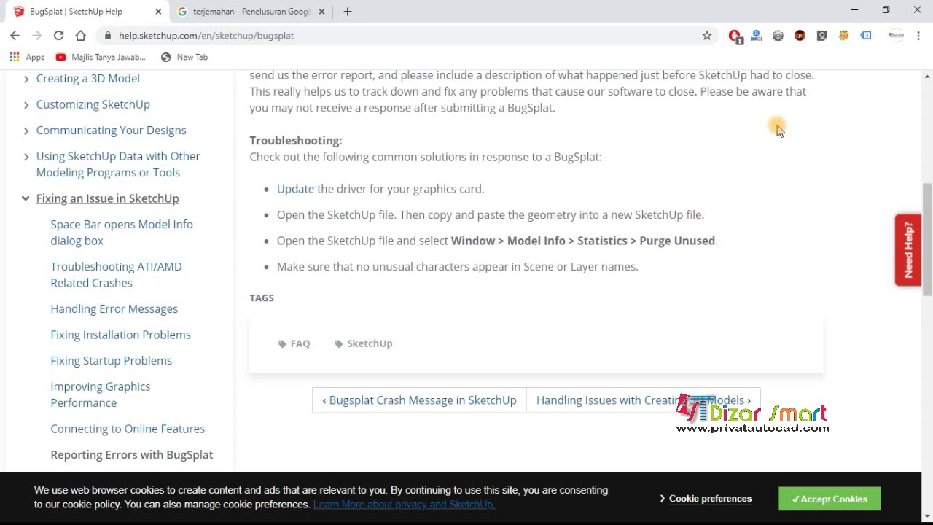
left_click(917, 10)
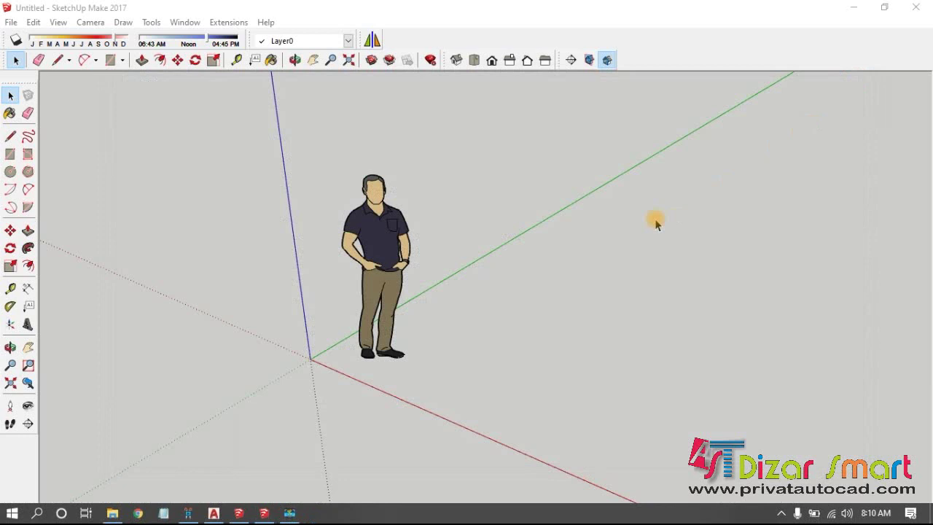
Open the Import dialog at the pohon folder in ALL SKETCHUP on drive D, listing SketchUp files (*.skp).
left_click(655, 220)
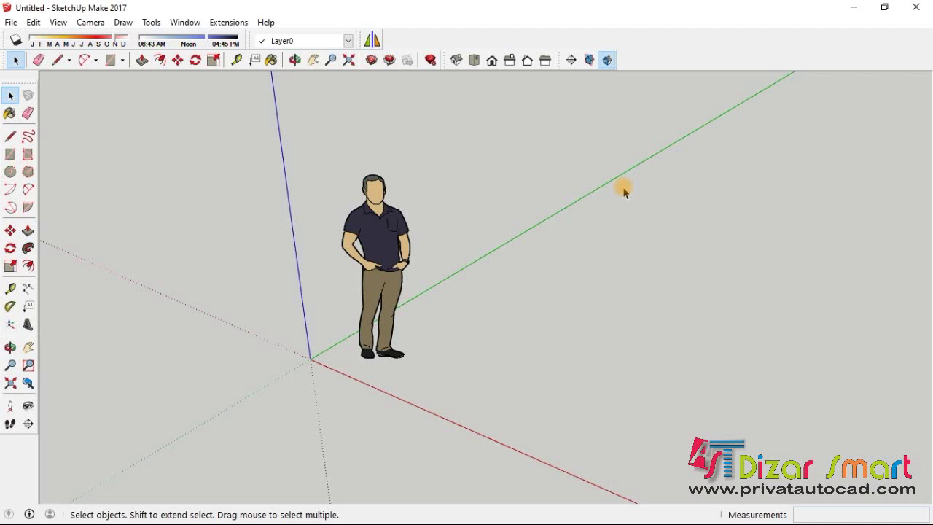
middle_click_drag(624, 191, 602, 180)
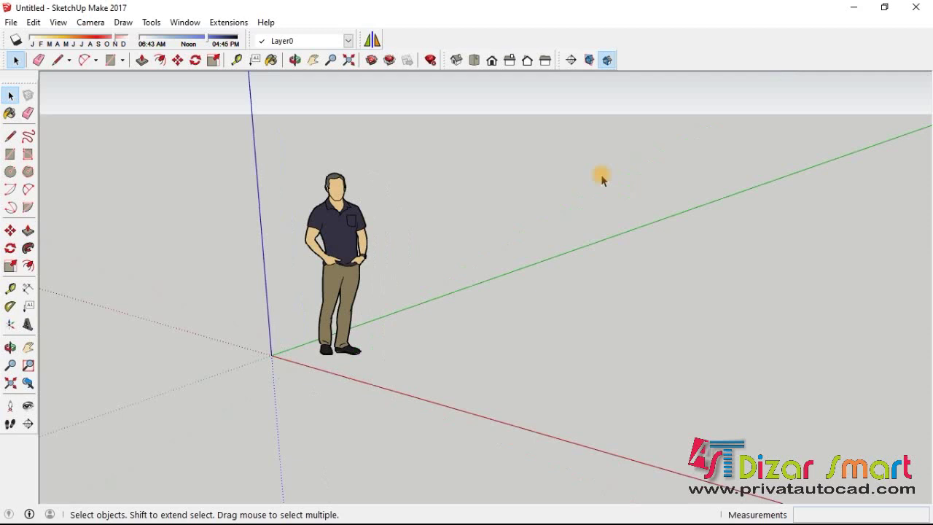
left_click(11, 21)
left_click(77, 204)
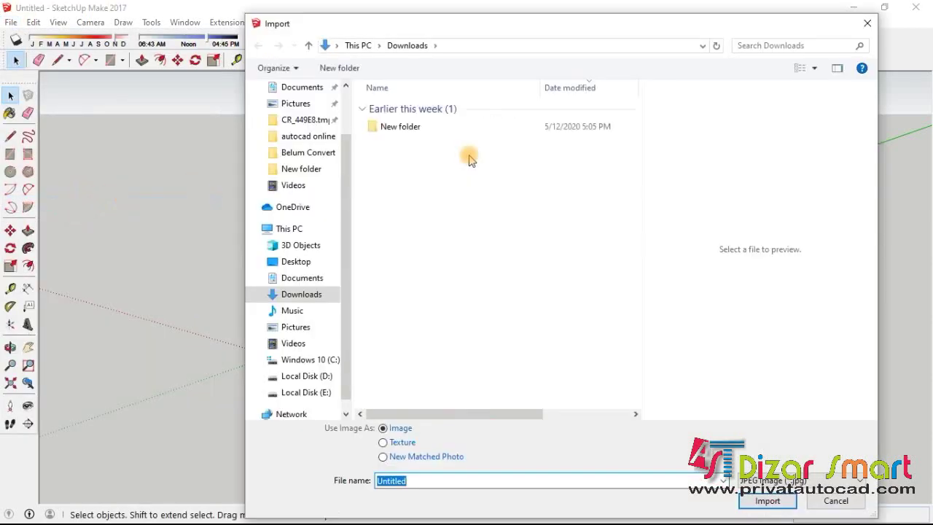
left_click(313, 376)
double_click(439, 124)
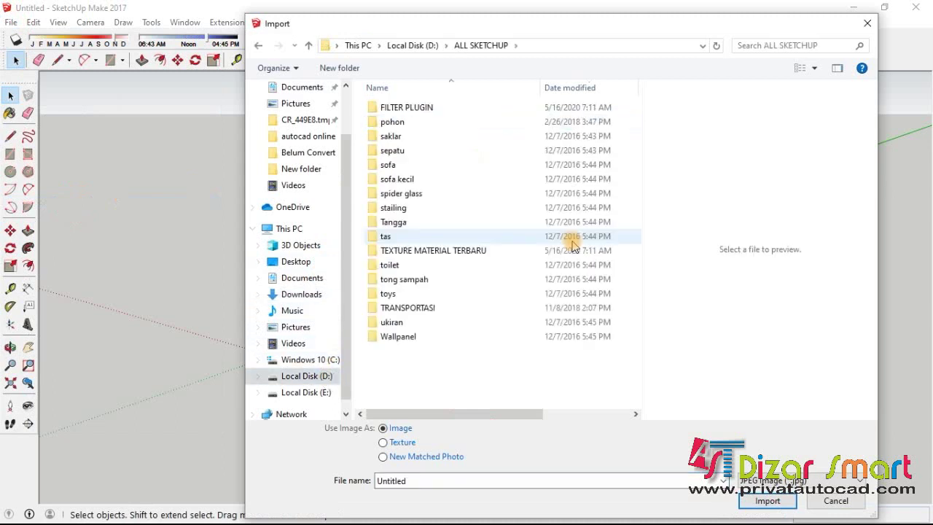
double_click(420, 122)
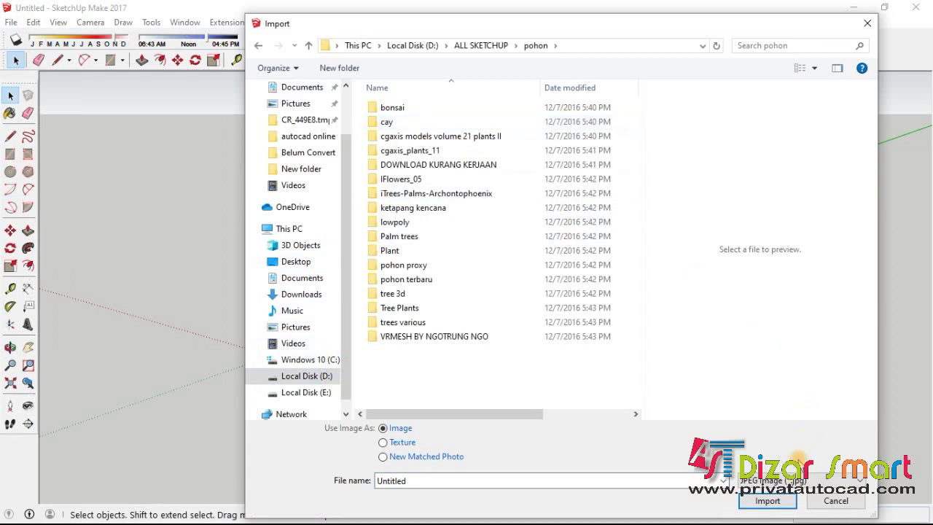
left_click(796, 480)
left_click(777, 354)
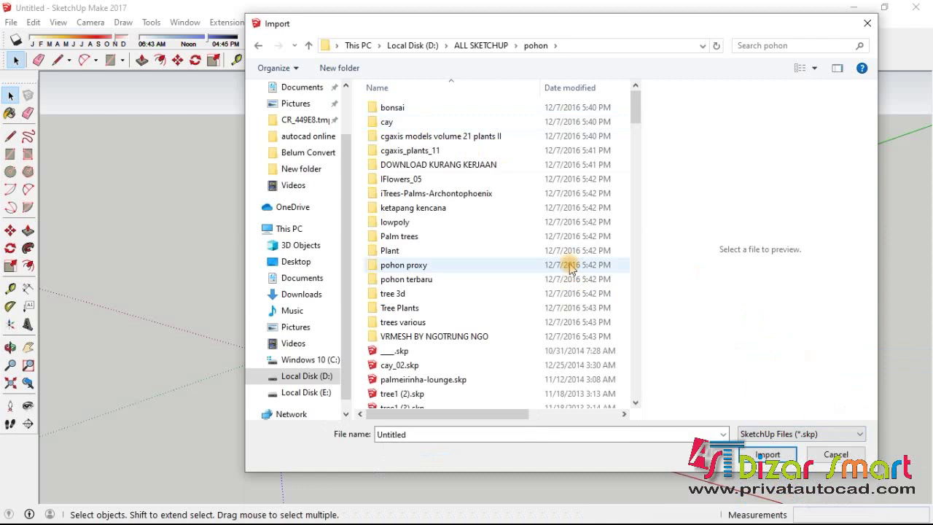
Preview several plant models in the pohon folder, including ____.skp and tree1 (9).skp.
scroll(570, 268, "down", 2)
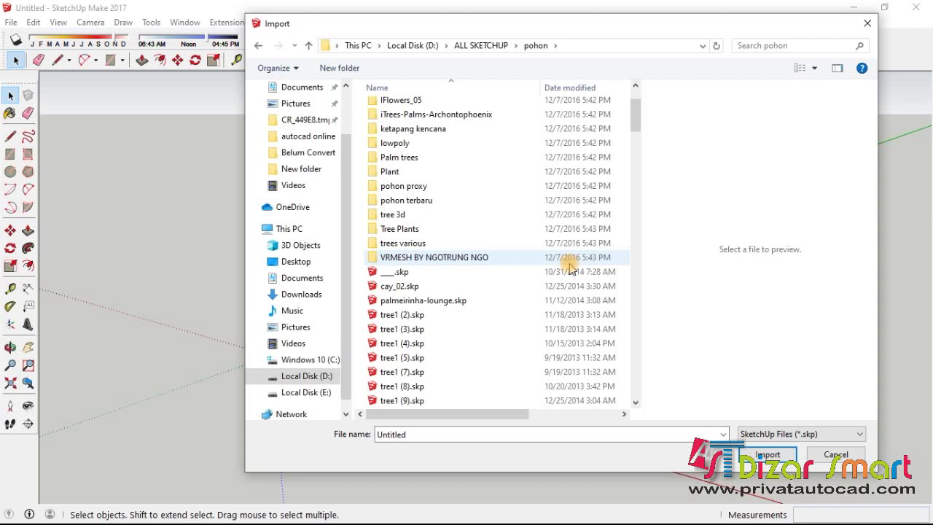
left_click(402, 271)
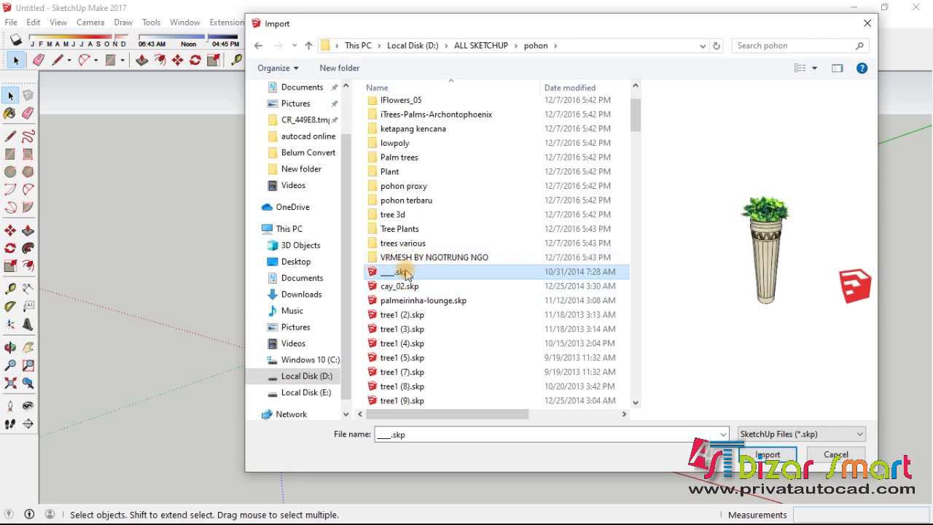
left_click_drag(641, 223, 579, 223)
left_click(416, 302)
scroll(413, 313, "down", 2)
left_click(414, 313)
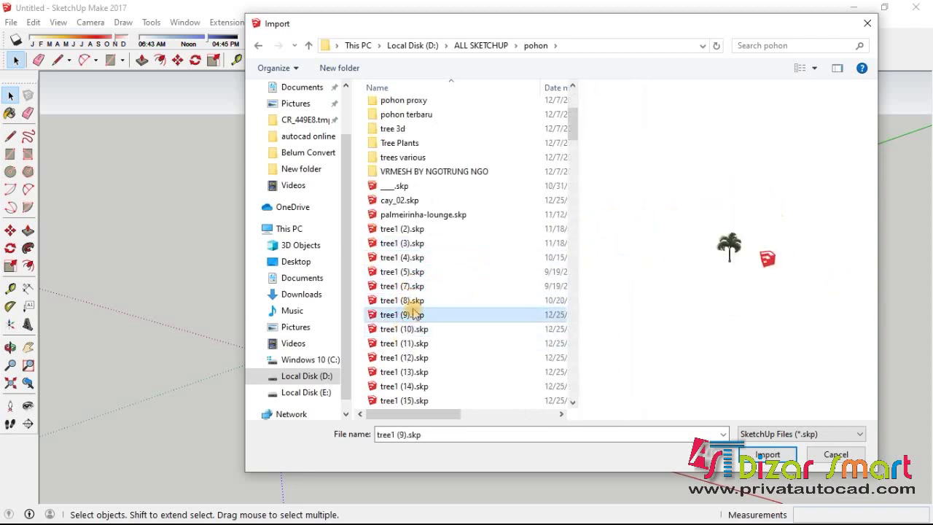
scroll(414, 312, "down", 4)
left_click(414, 287)
Display the pohon files as large thumbnails and preview tree1 (34).skp, tree1 (33).skp and tree1 (31).skp.
left_click(822, 70)
scroll(547, 229, "down", 5)
scroll(547, 231, "down", 5)
left_click(503, 232)
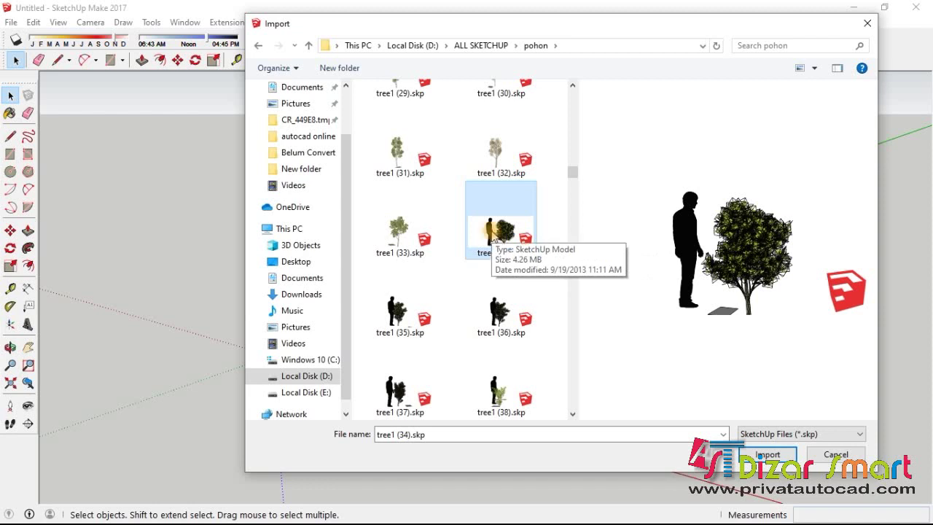
left_click(403, 227)
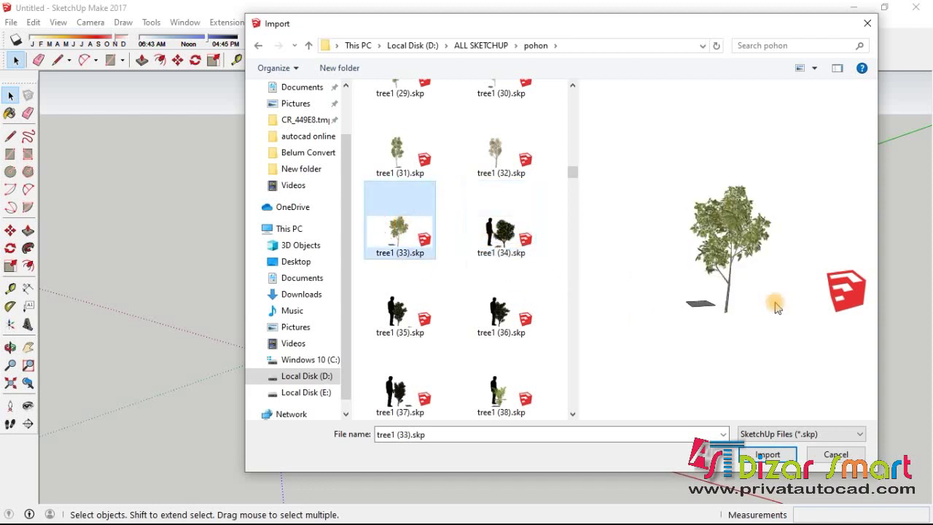
left_click(416, 154)
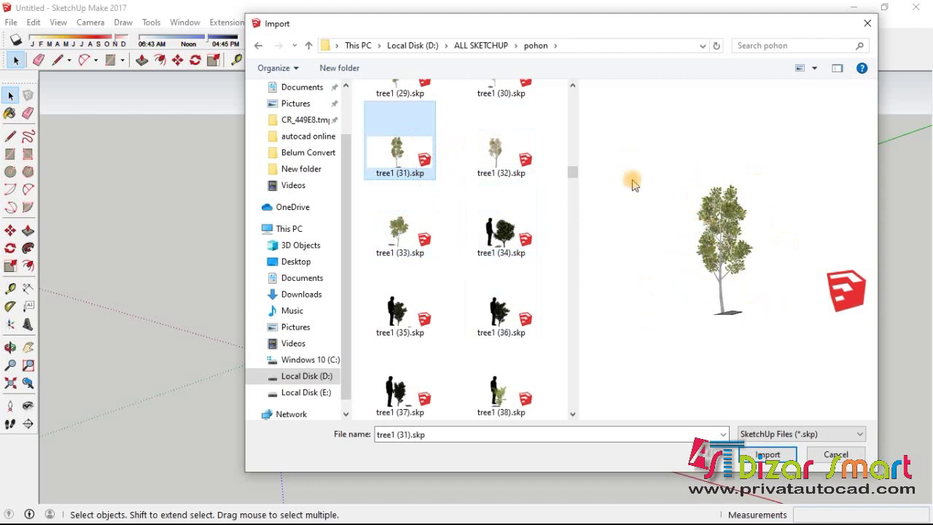
left_click(398, 222)
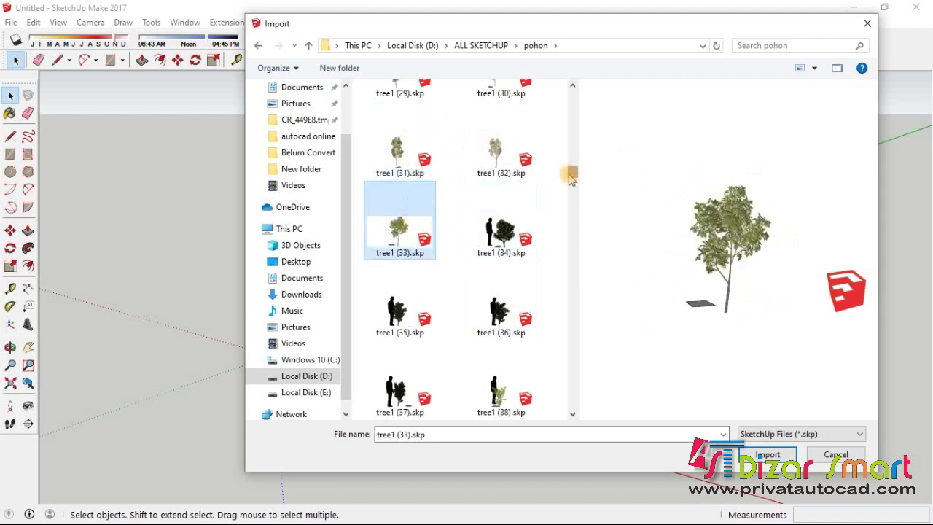
Preview more tree models further down the pohon folder, including tree1 (45).skp and tree1 (75).skp.
left_click_drag(571, 173, 571, 195)
left_click(399, 191)
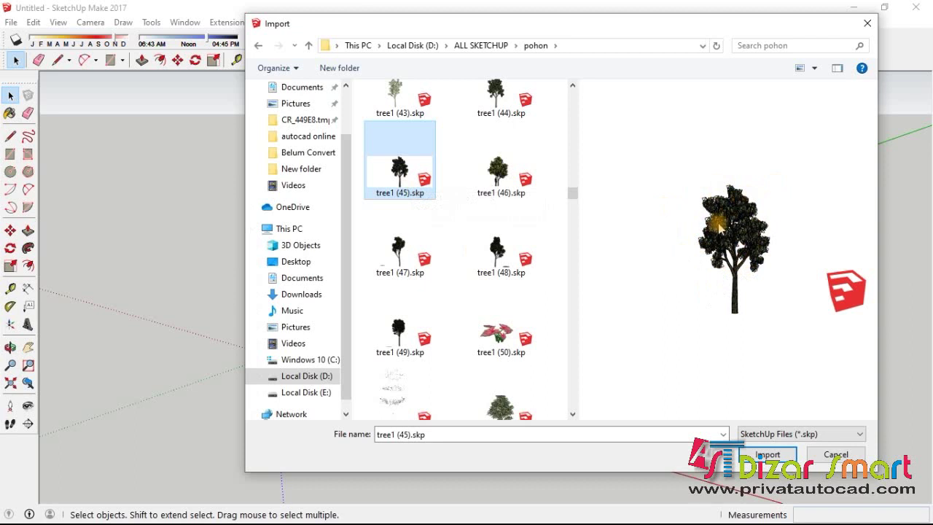
scroll(521, 288, "down", 5)
left_click(399, 211)
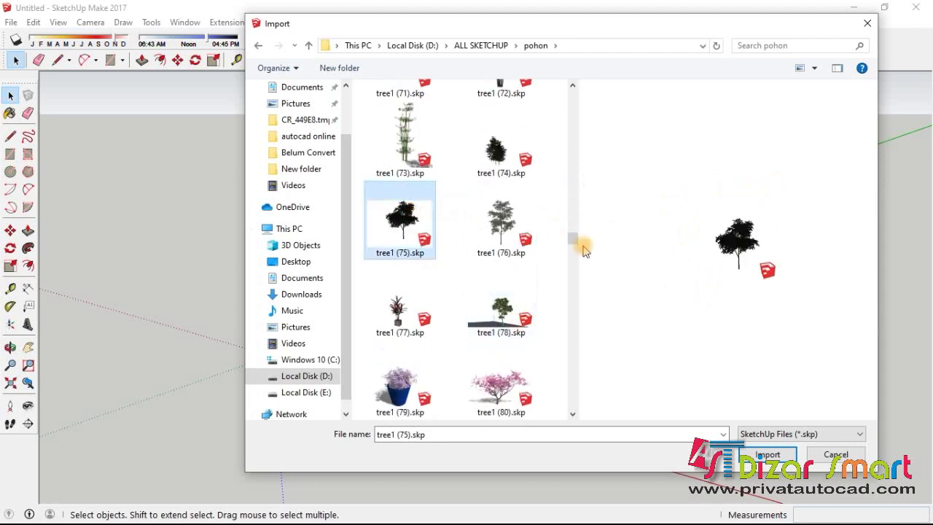
scroll(554, 277, "down", 10)
left_click(510, 299)
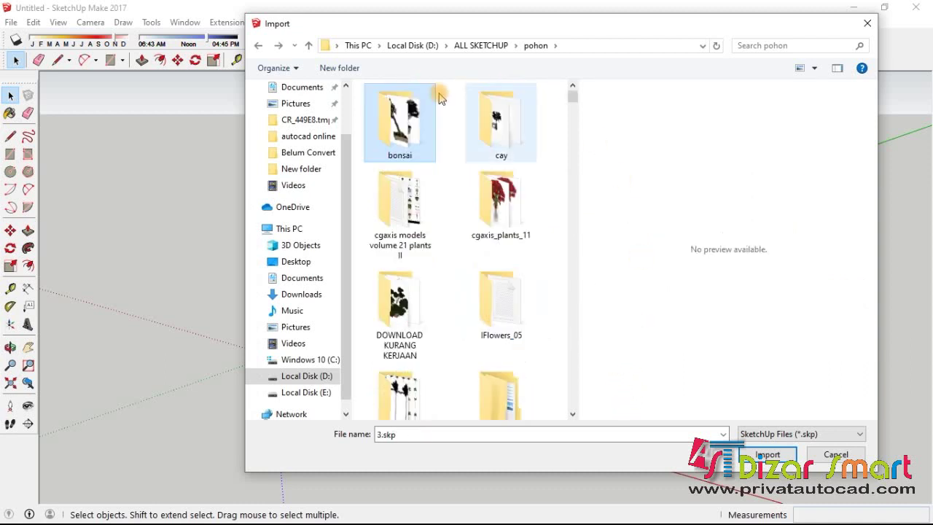
Preview 1.skp and 3.skp in the bonsai folder, and close the Import dialog without importing anything.
double_click(392, 126)
left_click(401, 108)
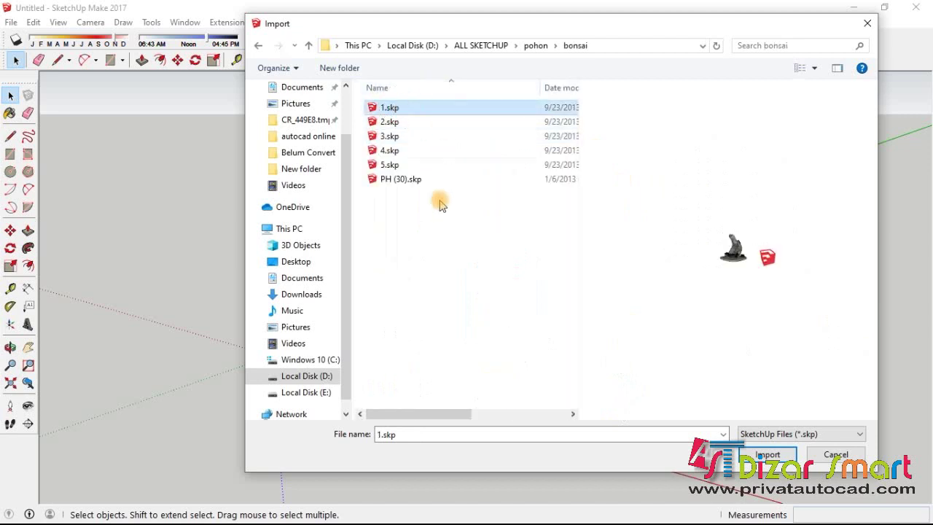
left_click(403, 136)
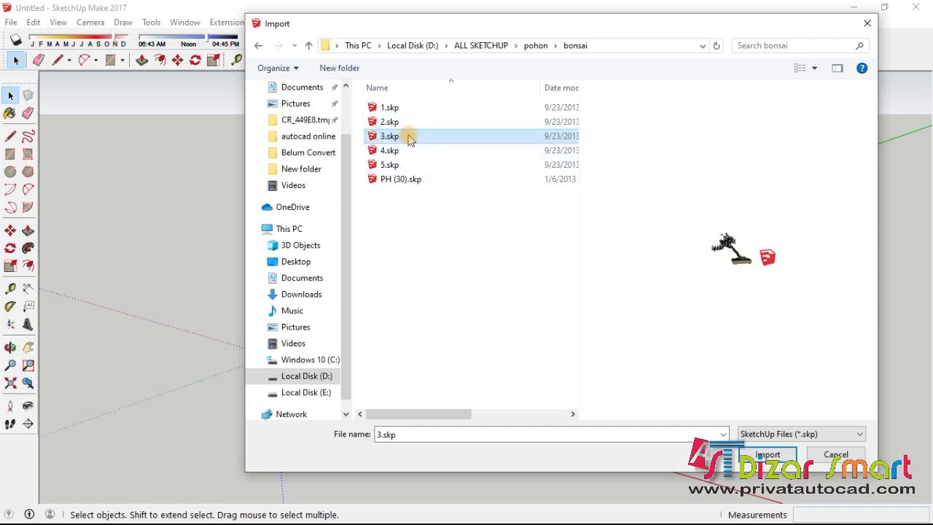
left_click(867, 24)
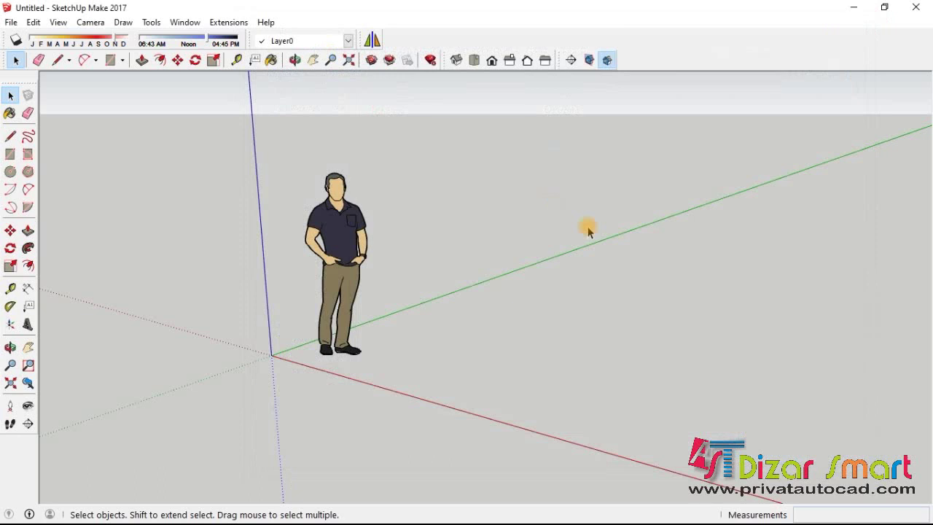
Draw a rectangle on the ground beside the human figure and extrude it into a low box.
scroll(405, 247, "down", 3)
middle_click_drag(408, 250, 438, 311, "ctrl")
scroll(462, 341, "up", 2)
key("r")
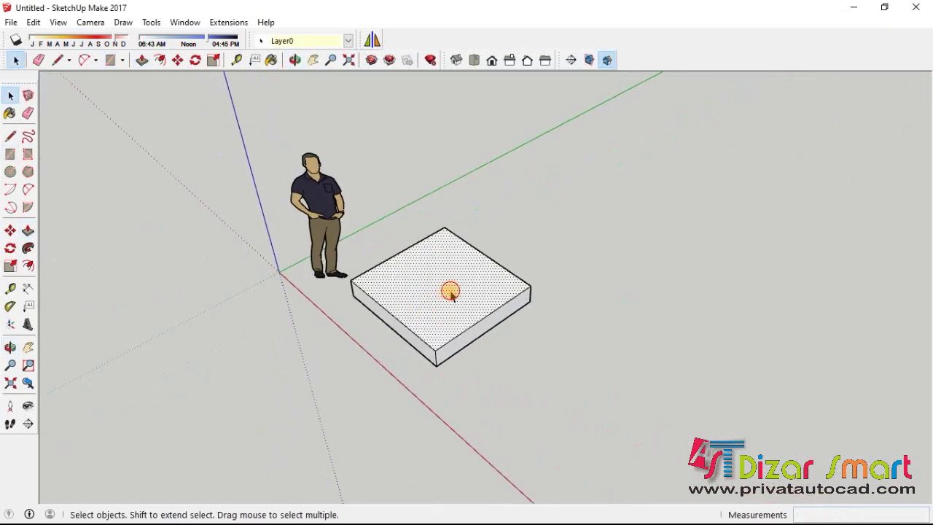
Place two copies of the box beside it, one as a group and one as a component, all painted with Color A04.
key("space")
key("m")
key("space")
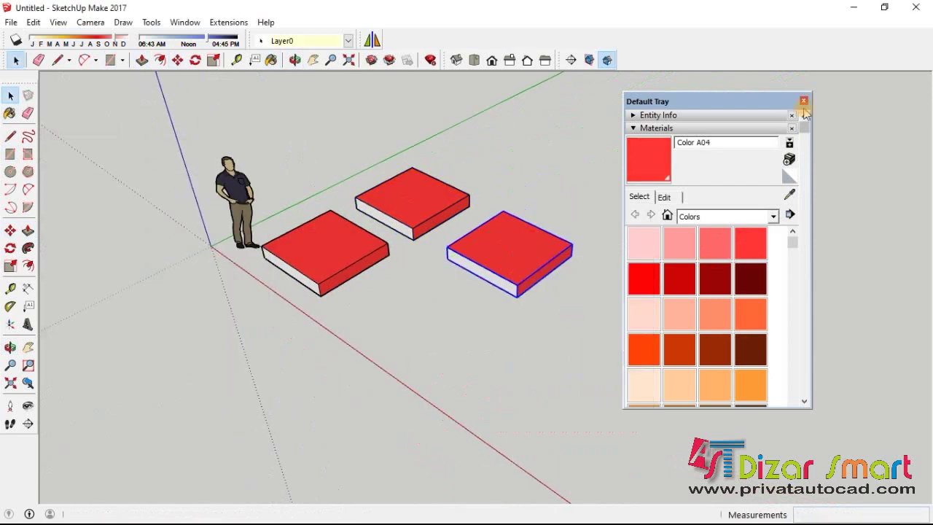
left_click(803, 101)
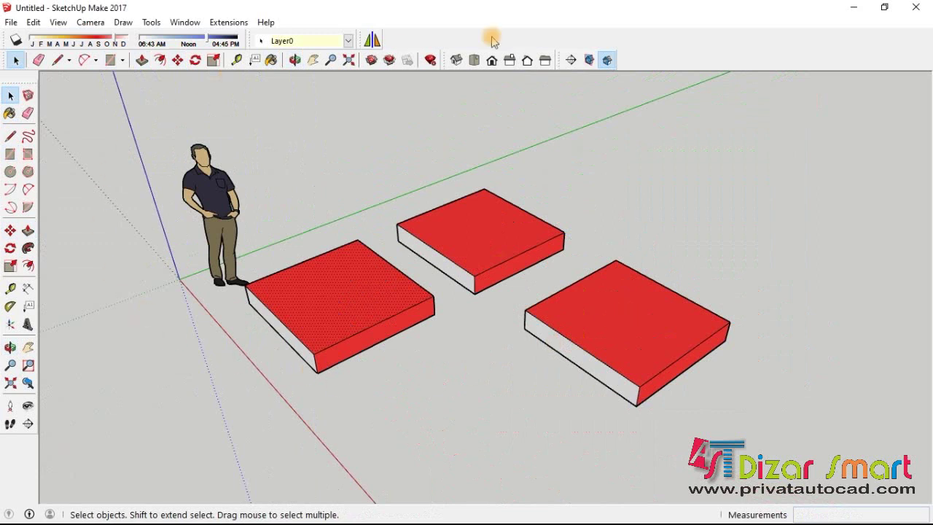
left_click(311, 172)
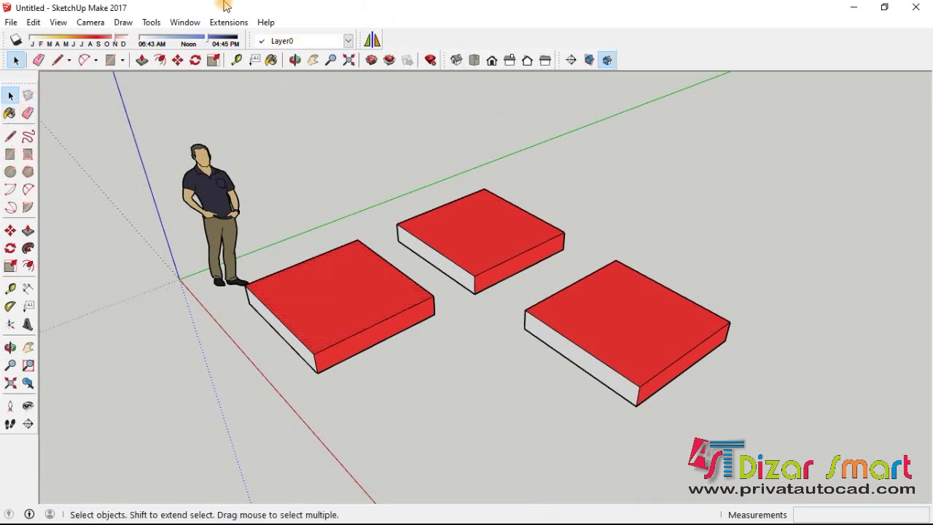
Open the Model Info statistics and examine the element counts for the entire model, down to materials and styles.
left_click(184, 22)
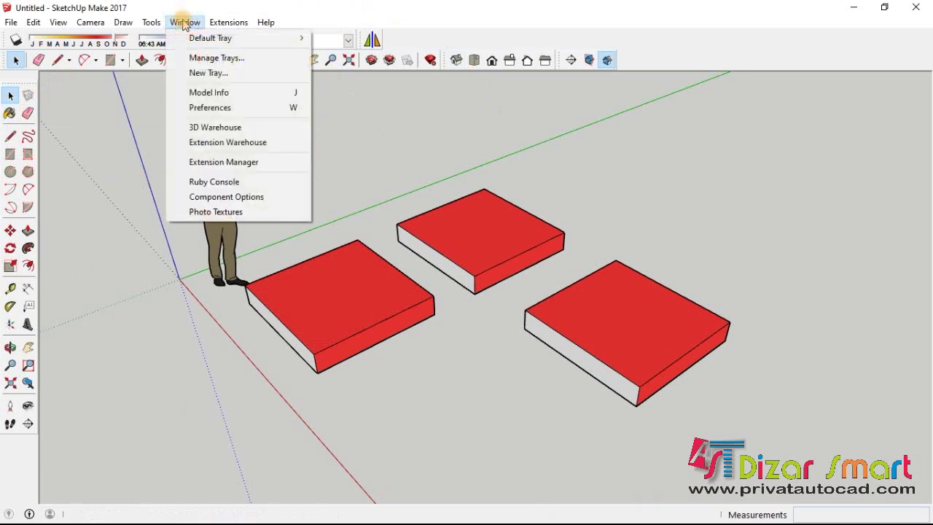
left_click(211, 92)
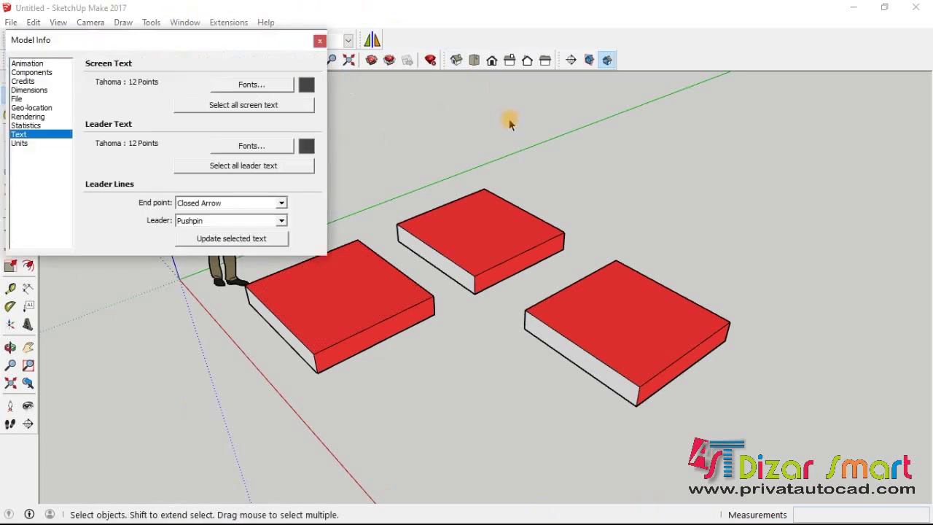
left_click(26, 125)
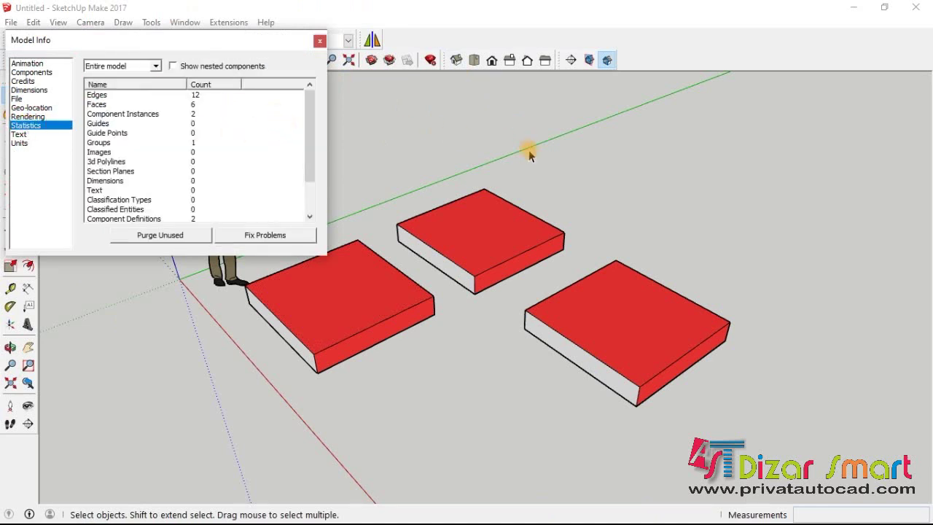
scroll(617, 210, "down", 1)
middle_click_drag(617, 210, 754, 172)
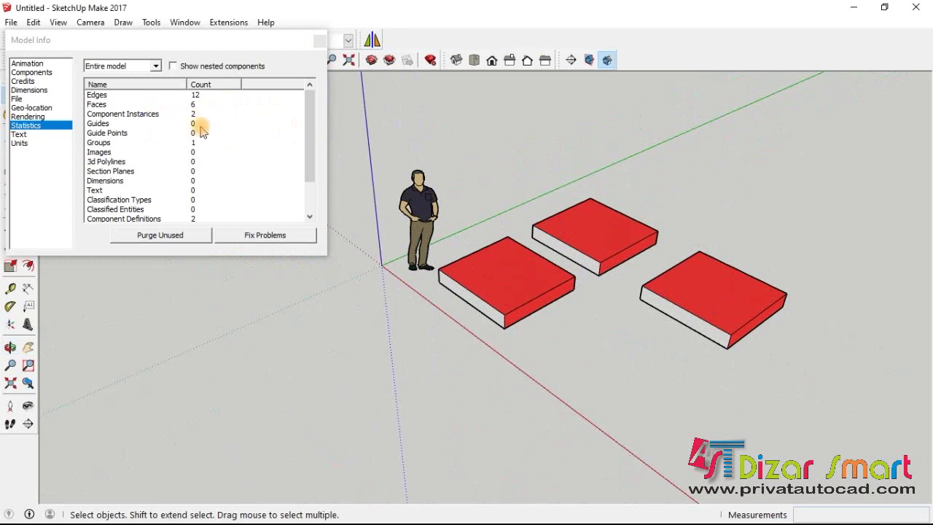
left_click_drag(386, 134, 827, 402)
left_click(775, 308)
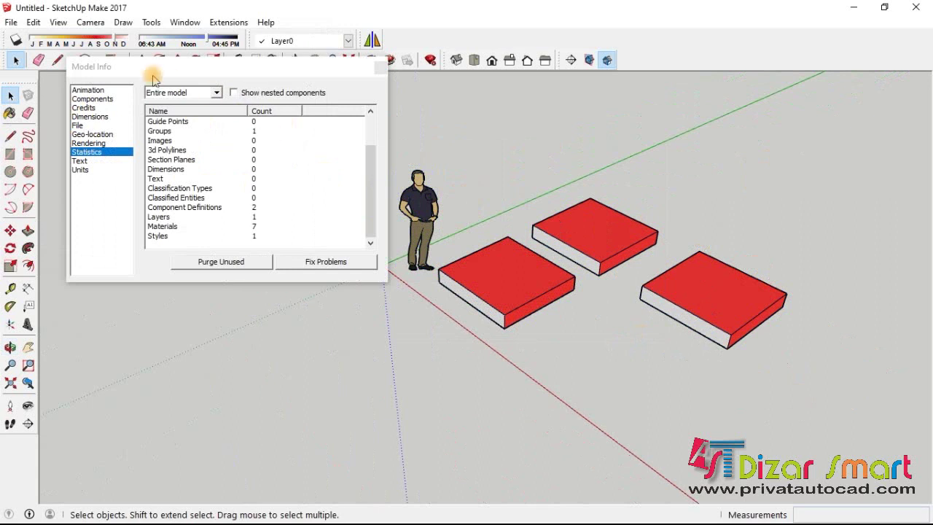
Show the materials used in the model and place their list clear of the statistics for comparison.
left_click(10, 113)
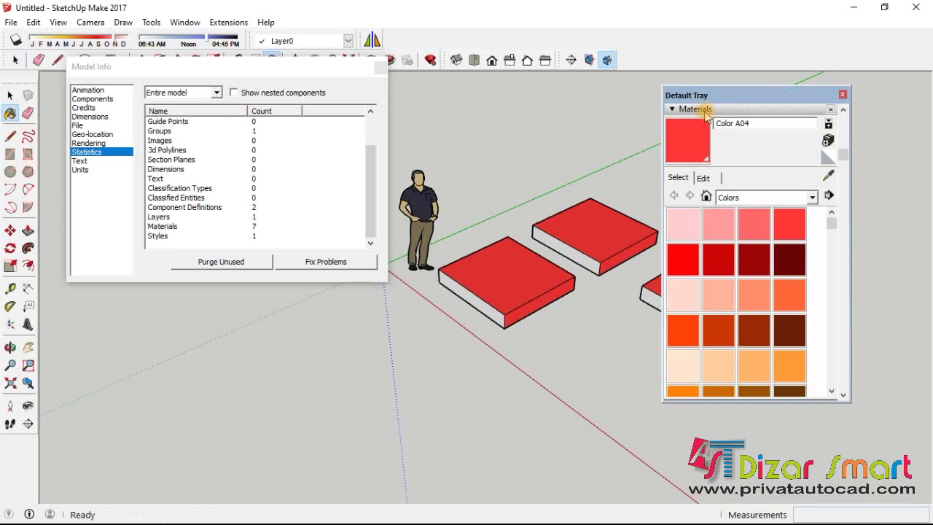
left_click(707, 196)
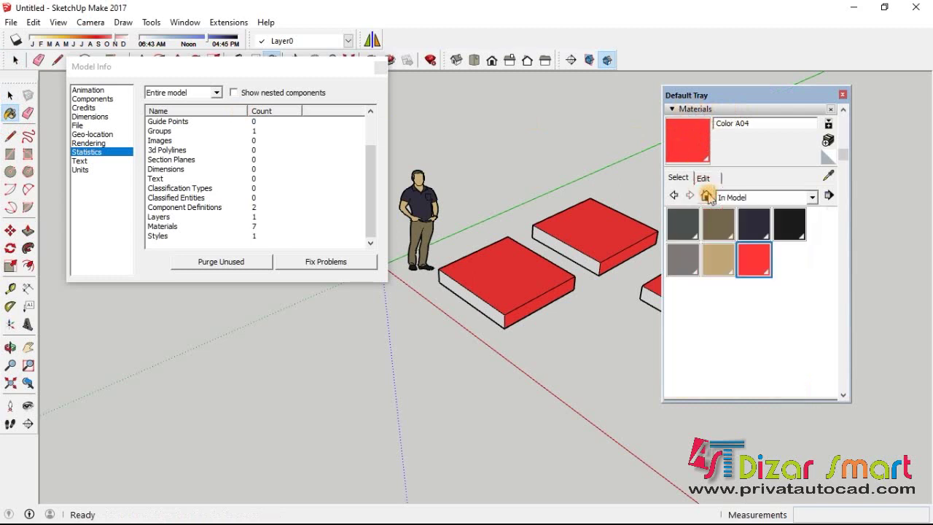
left_click_drag(763, 94, 843, 84)
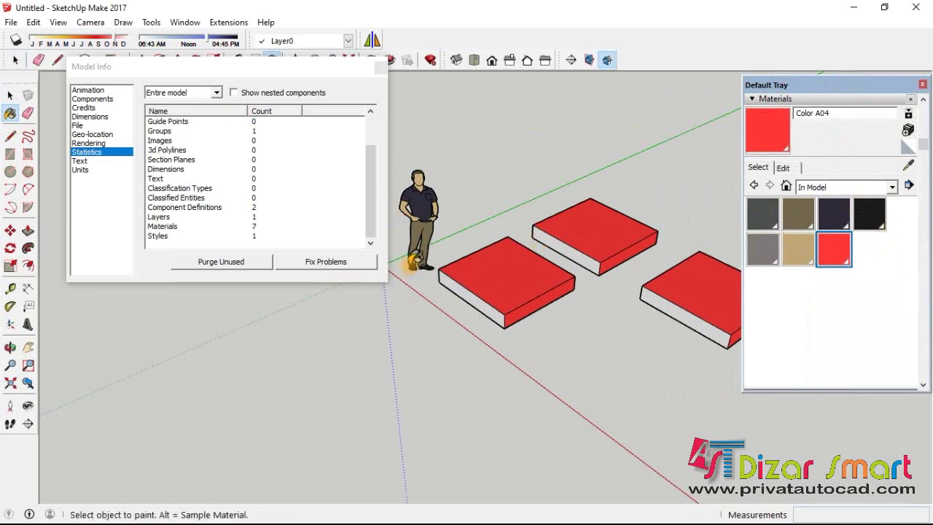
Delete the human figure and all three boxes, and purge the unused items from the model.
scroll(412, 260, "down", 2)
left_click(626, 208)
key("space")
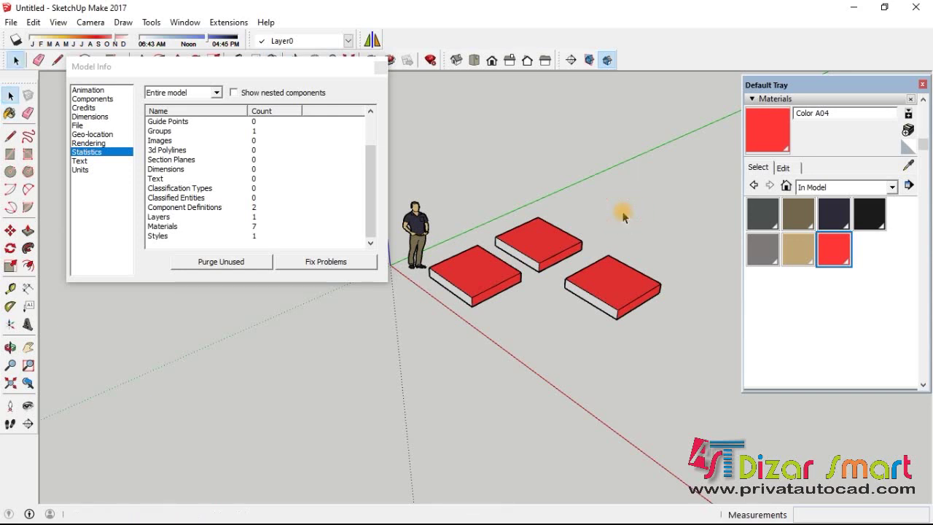
left_click_drag(685, 156, 407, 360)
key("Delete")
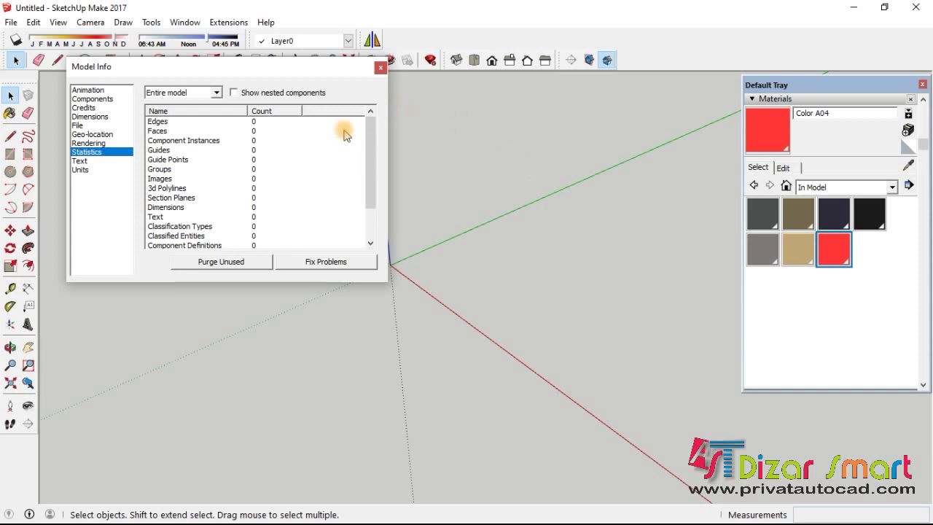
left_click(238, 263)
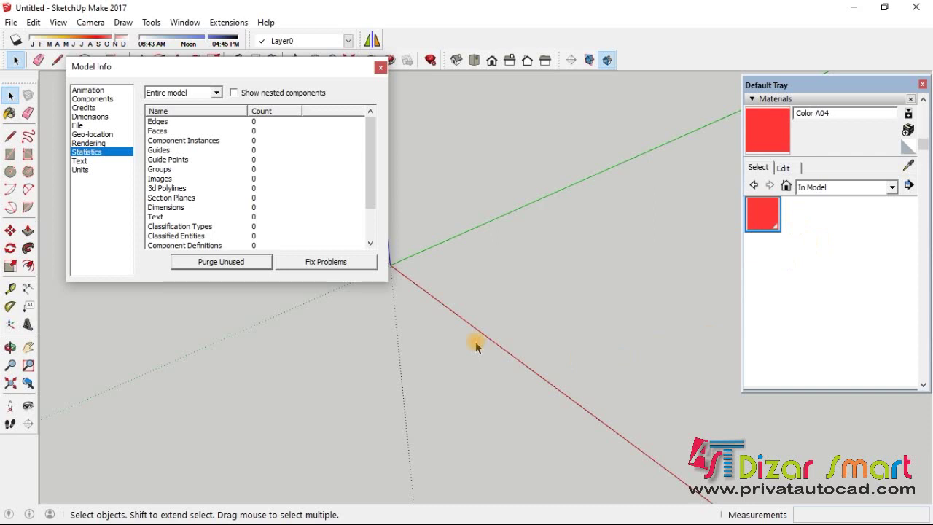
Delete the remaining red material Color A04, replacing its use with the default material, and close the materials tray and Model Info.
right_click(773, 209)
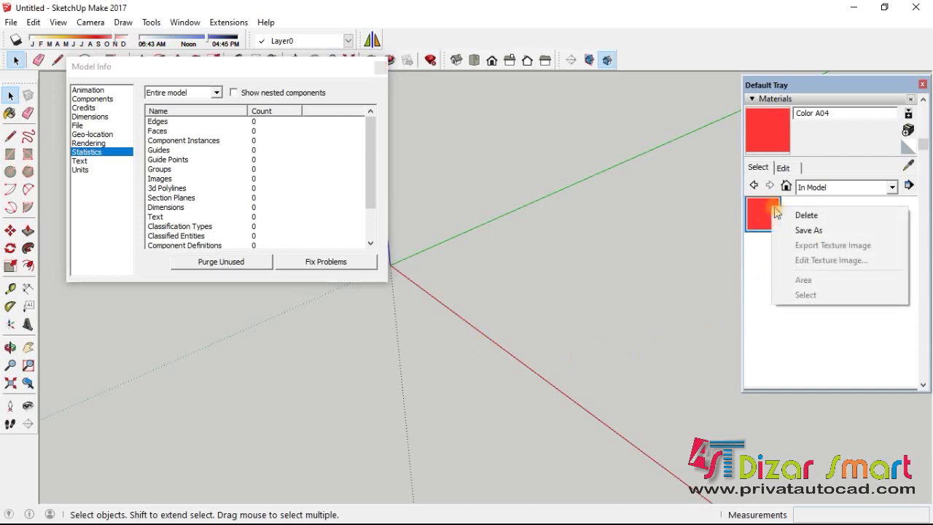
left_click(798, 216)
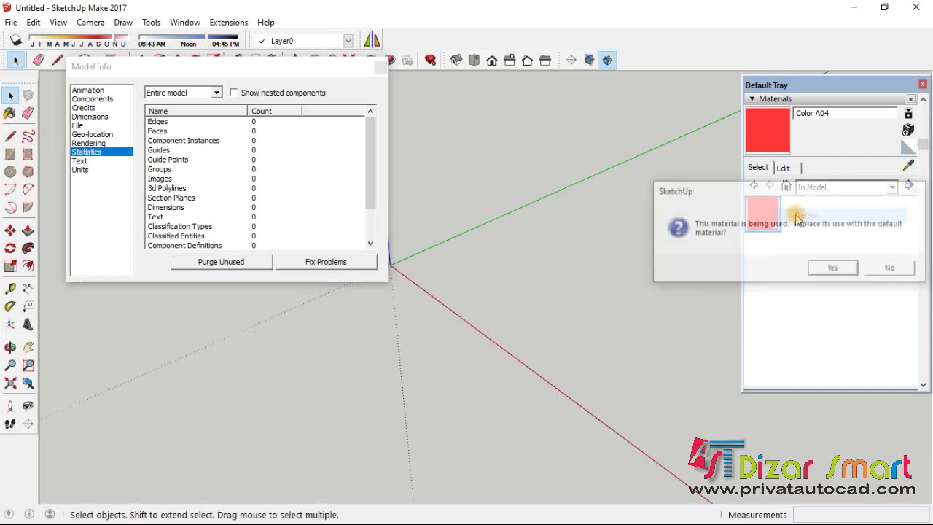
left_click(828, 266)
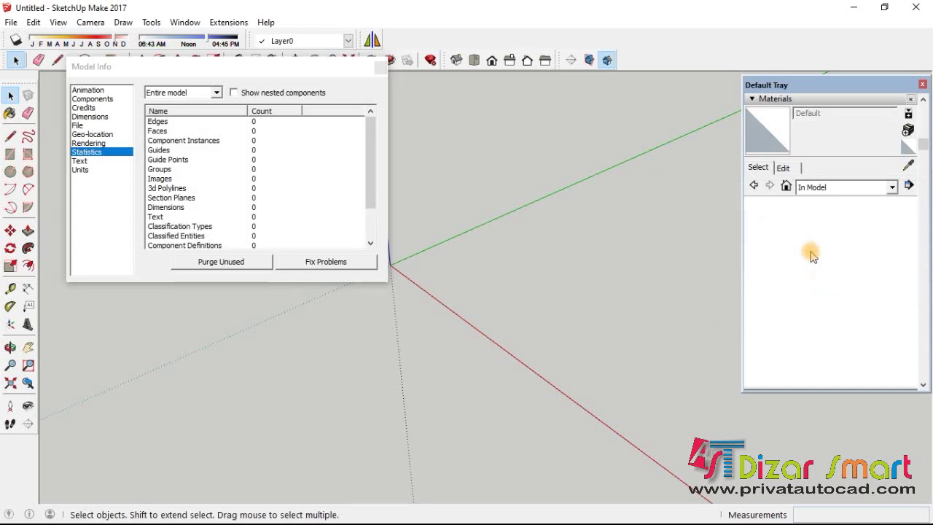
left_click_drag(371, 129, 530, 155)
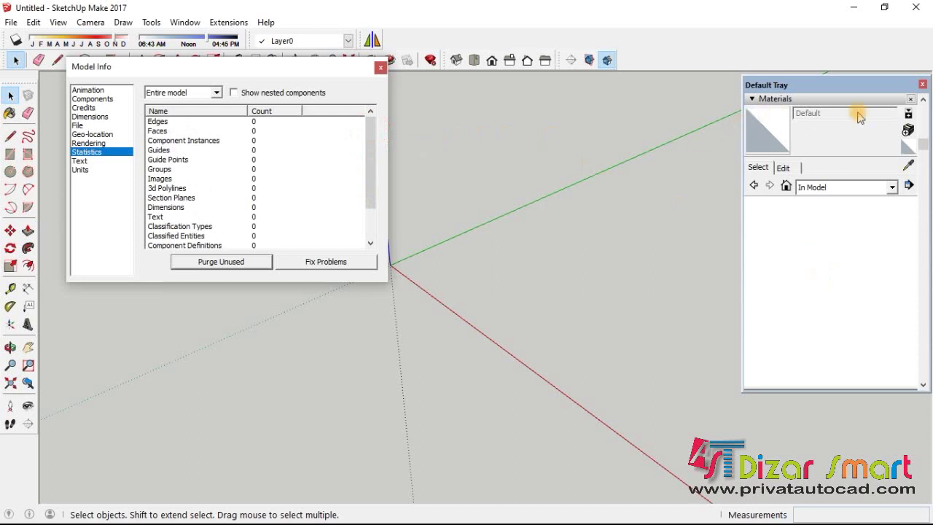
left_click(922, 84)
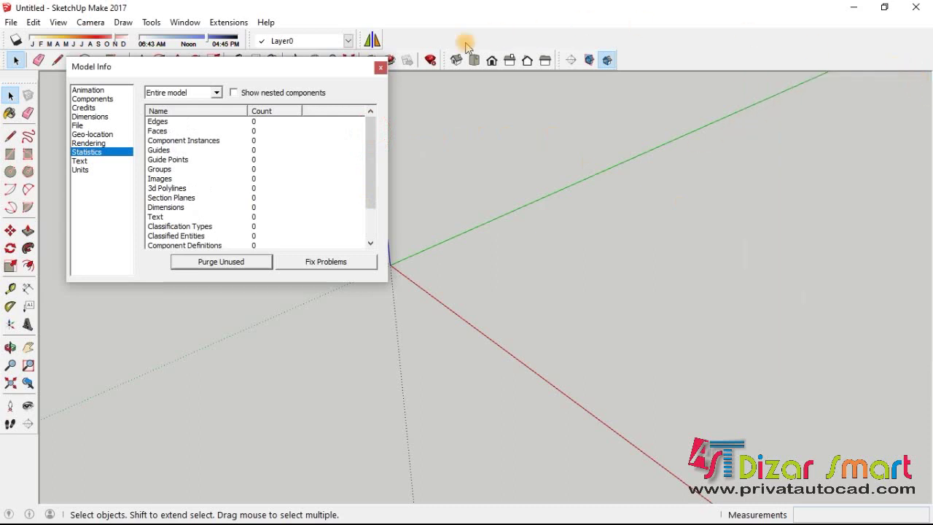
left_click(379, 67)
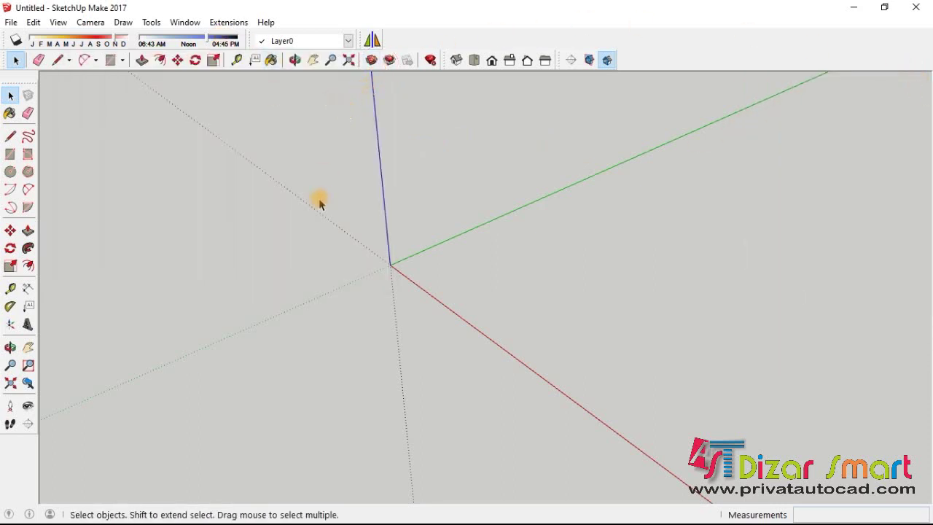
Filter the shortcut functions by "model" in the preferences and assign J to Window/Model Info.
left_click(185, 22)
left_click(231, 109)
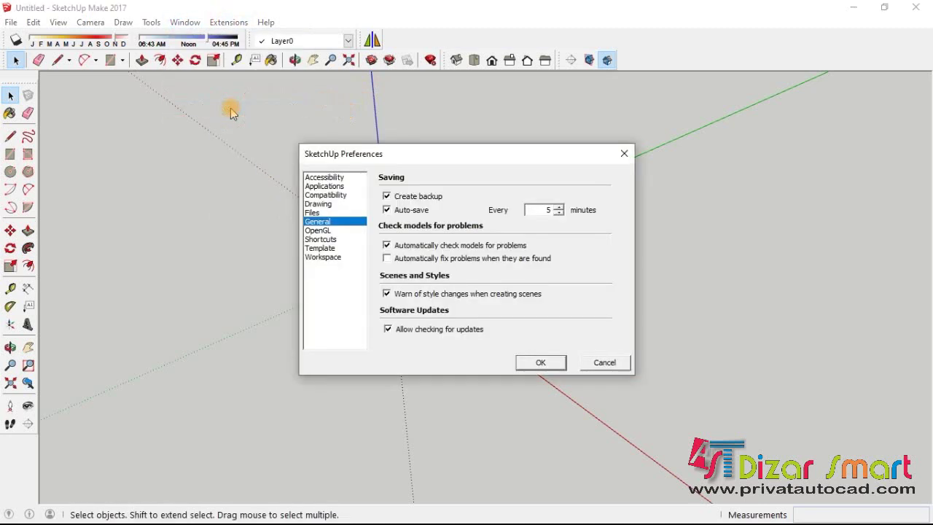
left_click(321, 239)
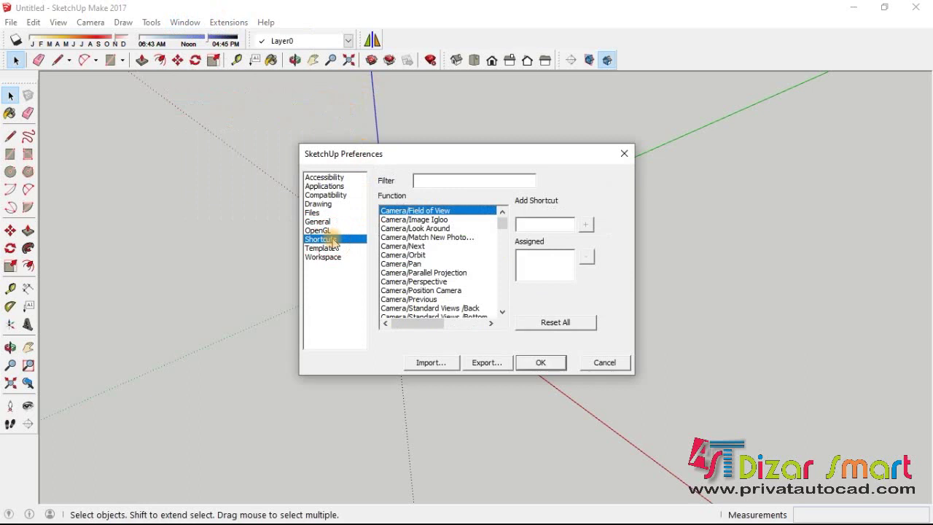
left_click(429, 181)
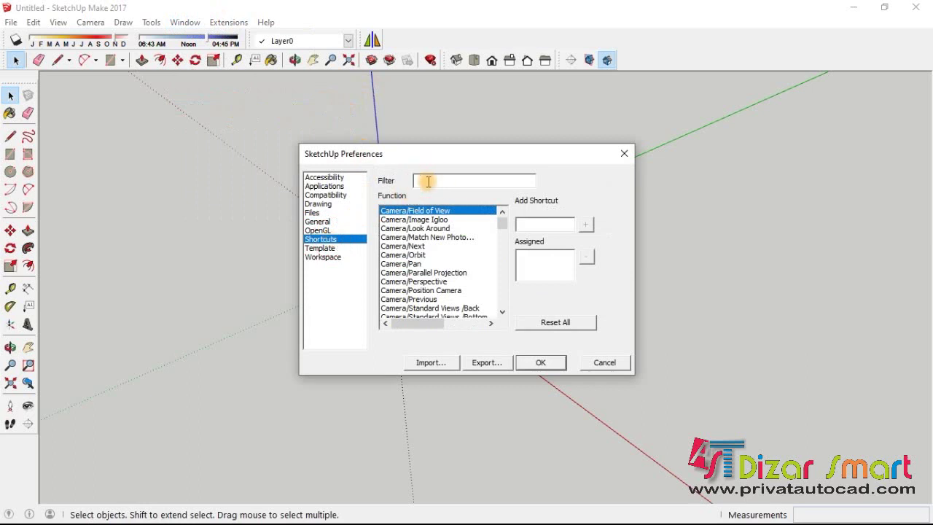
type("model")
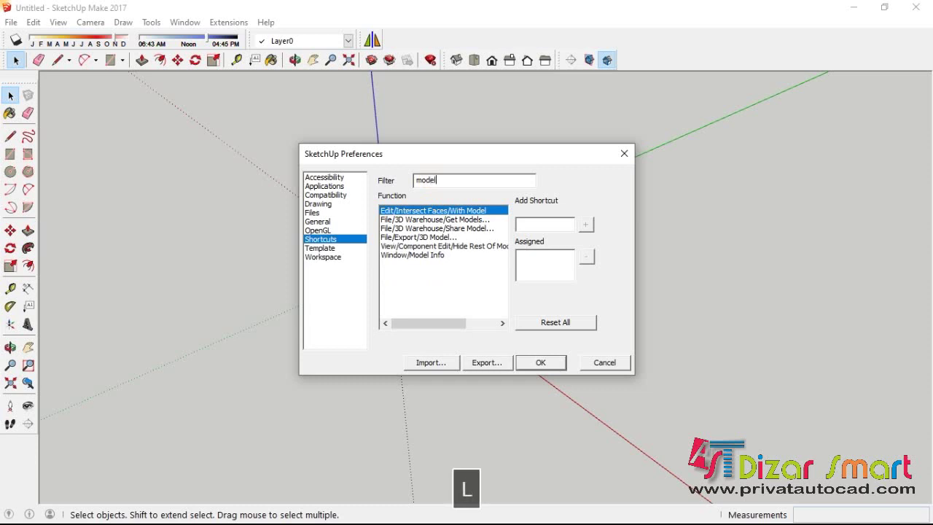
left_click(428, 257)
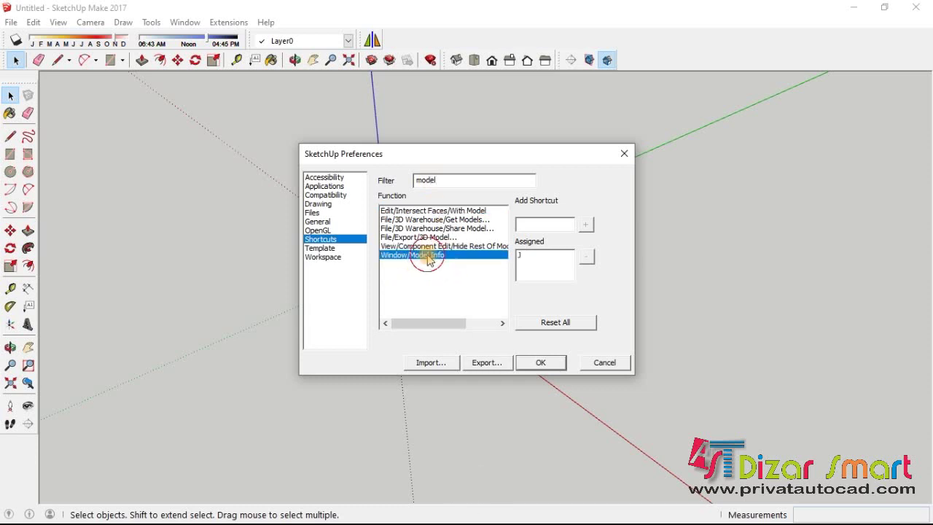
left_click(523, 225)
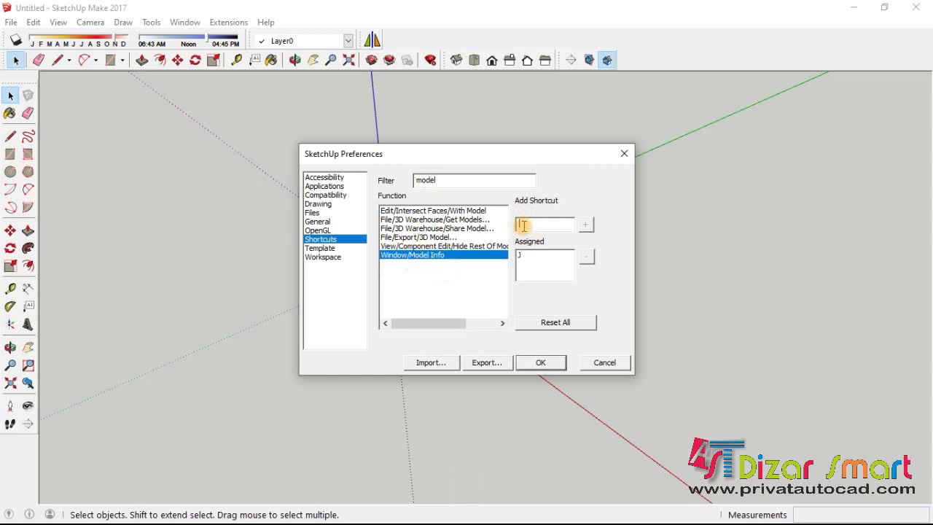
key("j")
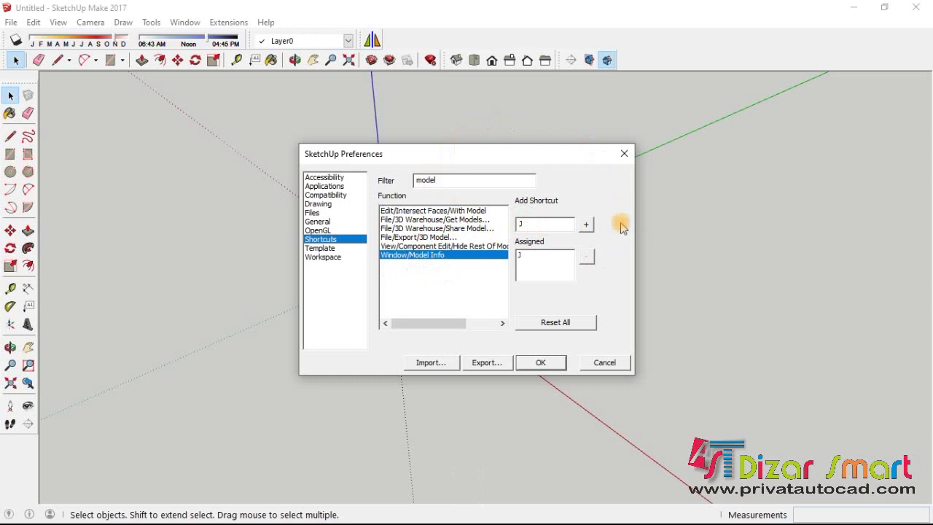
left_click(586, 224)
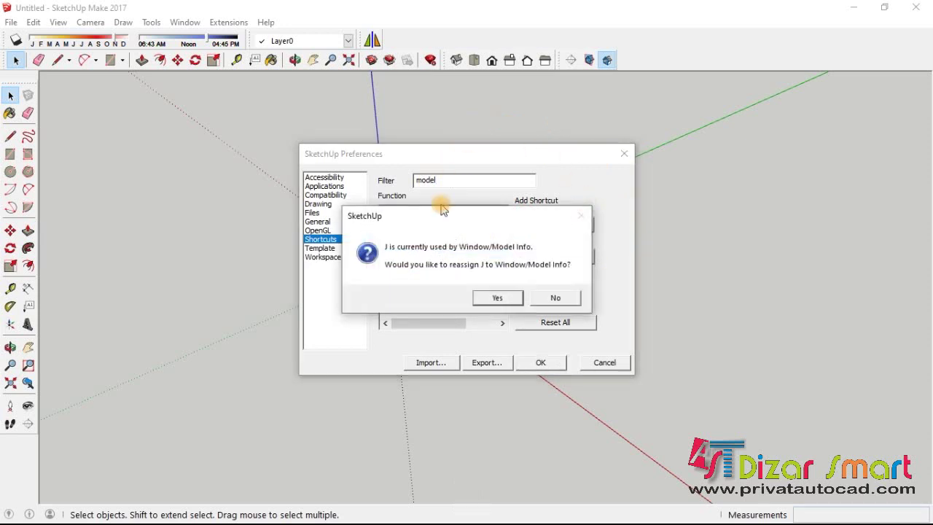
left_click(499, 297)
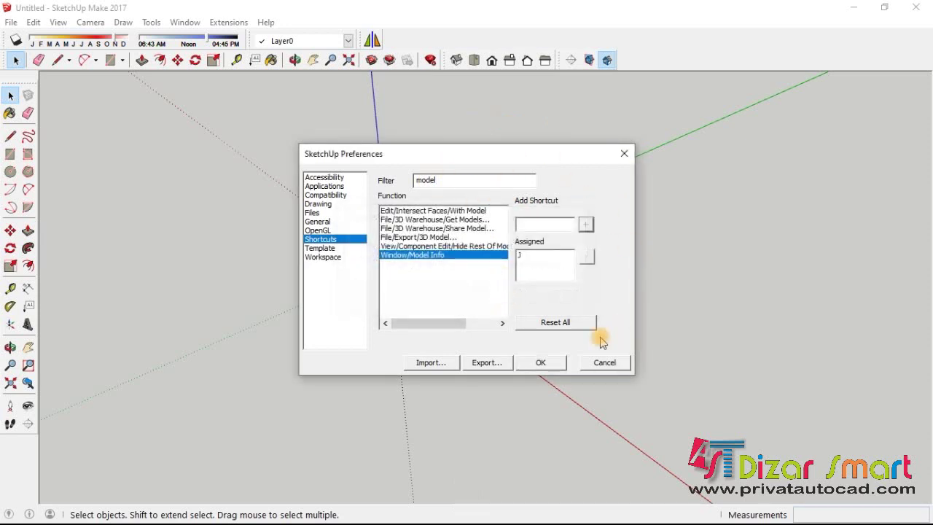
left_click(547, 361)
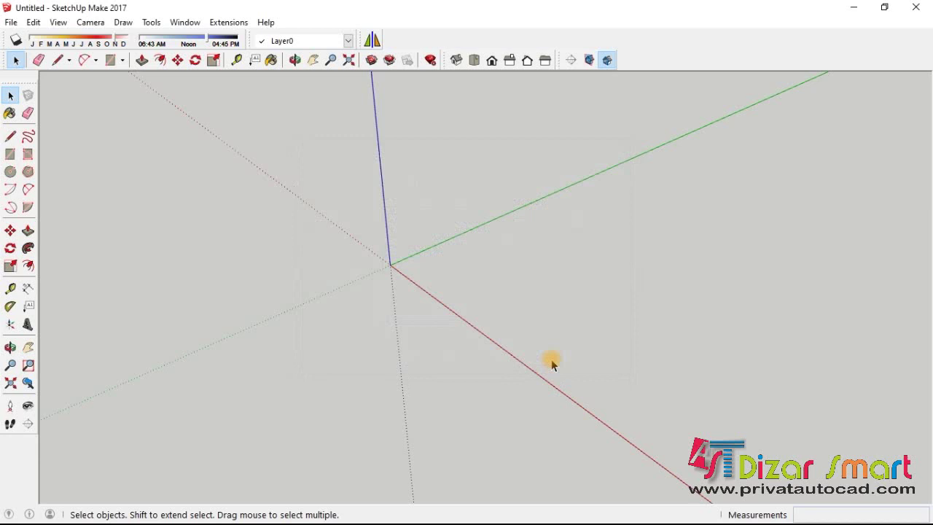
Reopen the model statistics, purge the unused items again and close Model Info.
key("j")
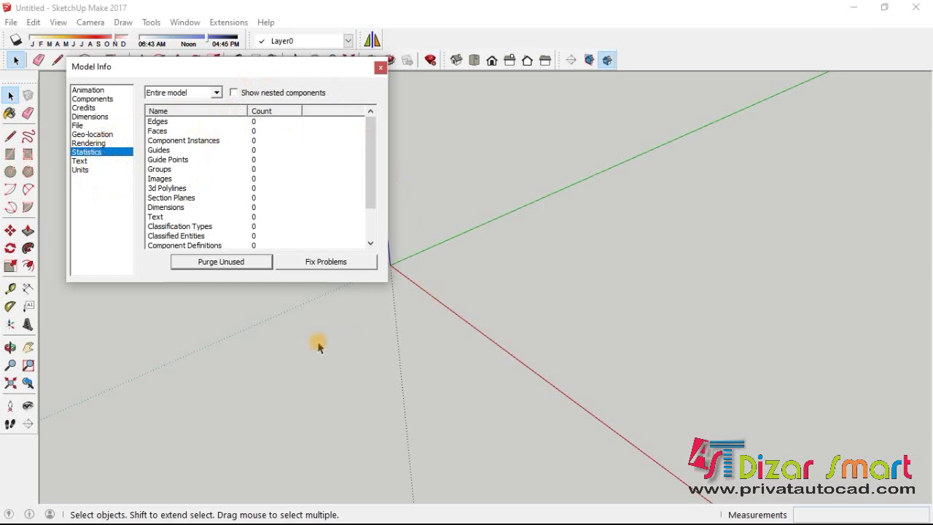
left_click(229, 267)
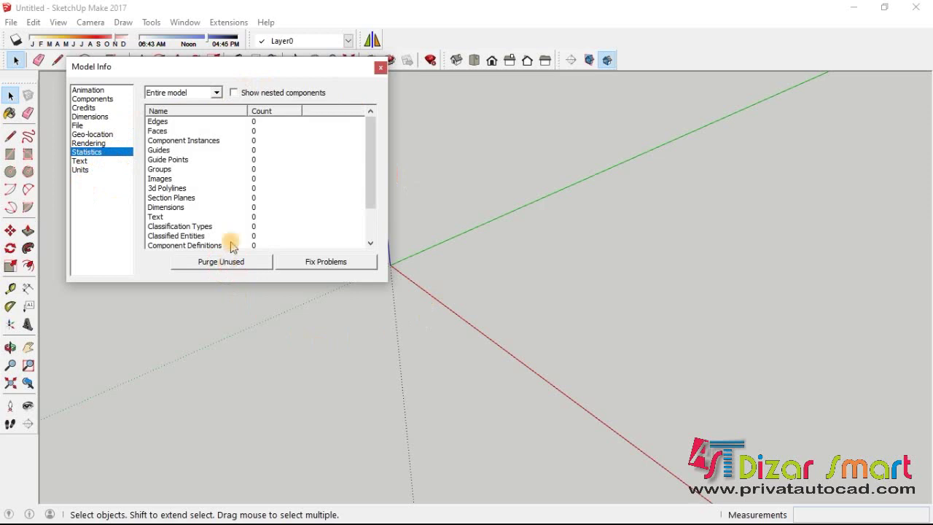
left_click(380, 68)
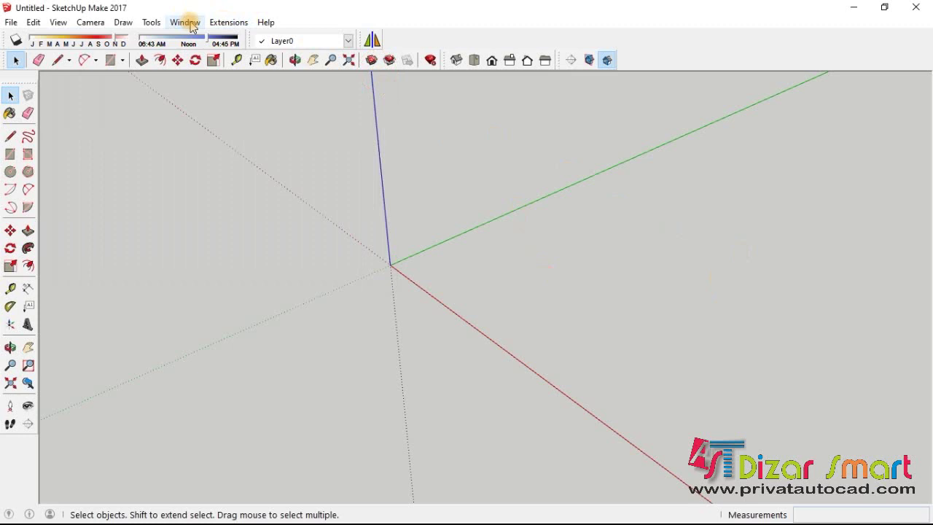
Set the auto-save interval to every 1 minute in the General preferences.
left_click(190, 22)
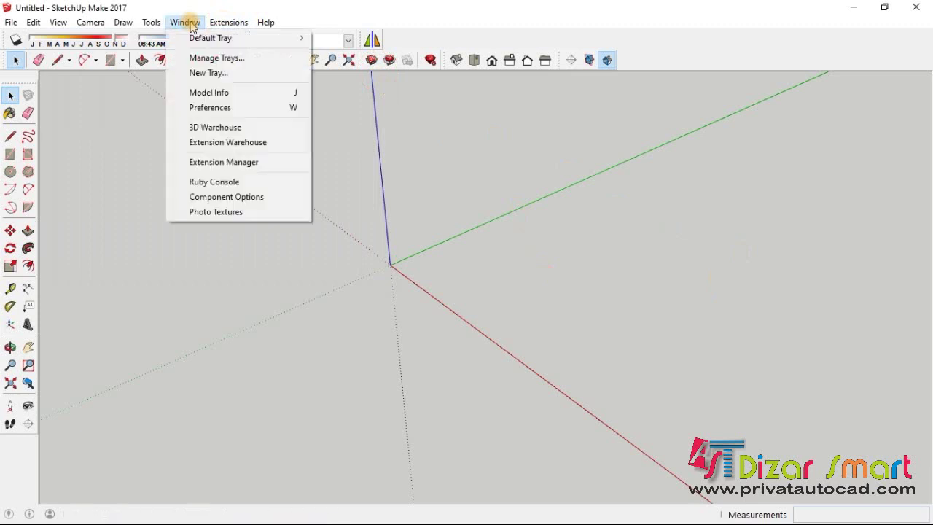
left_click(225, 108)
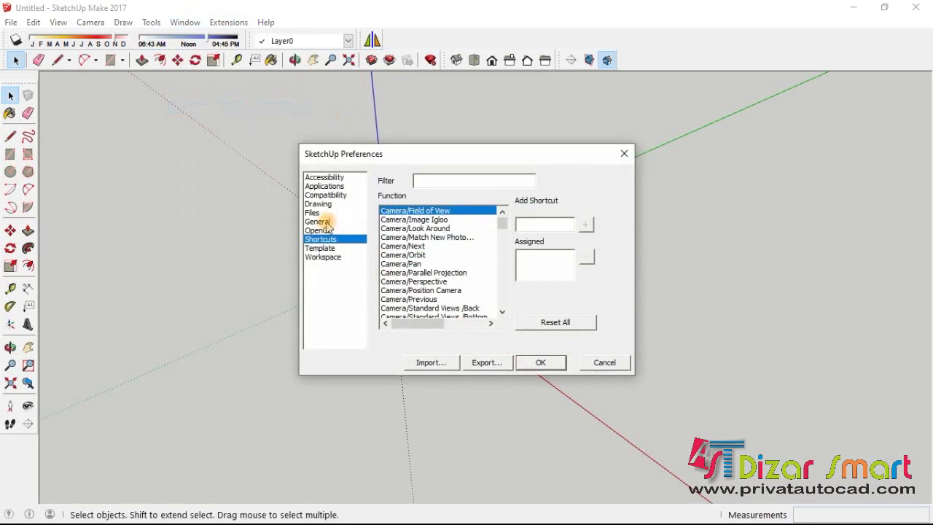
left_click(325, 223)
double_click(548, 209)
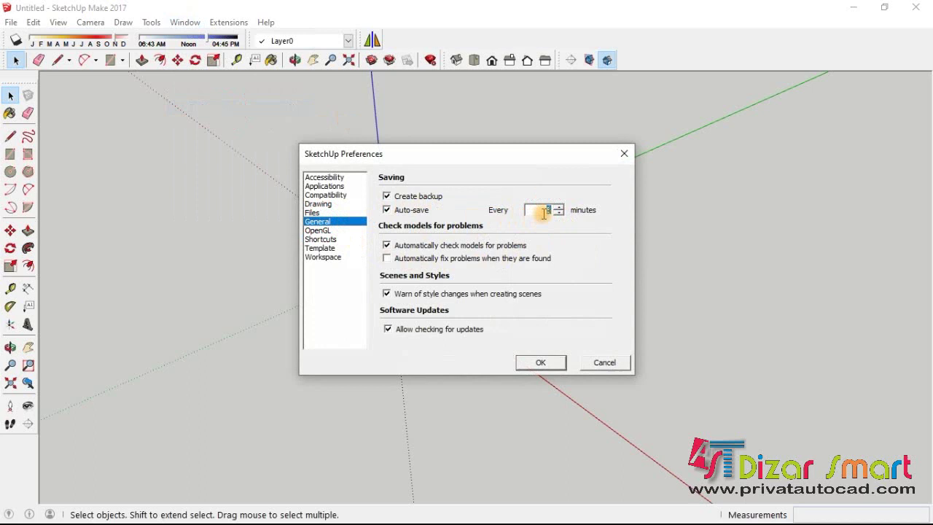
type("1")
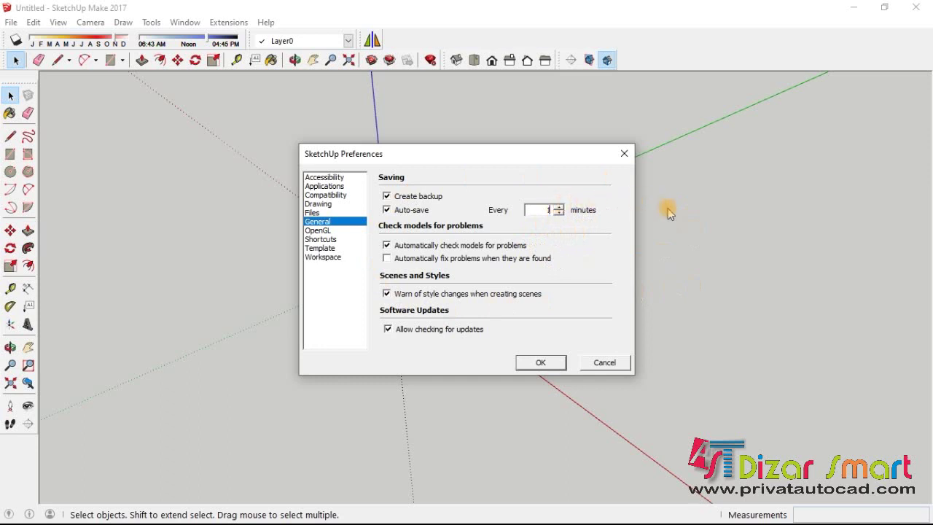
left_click(545, 365)
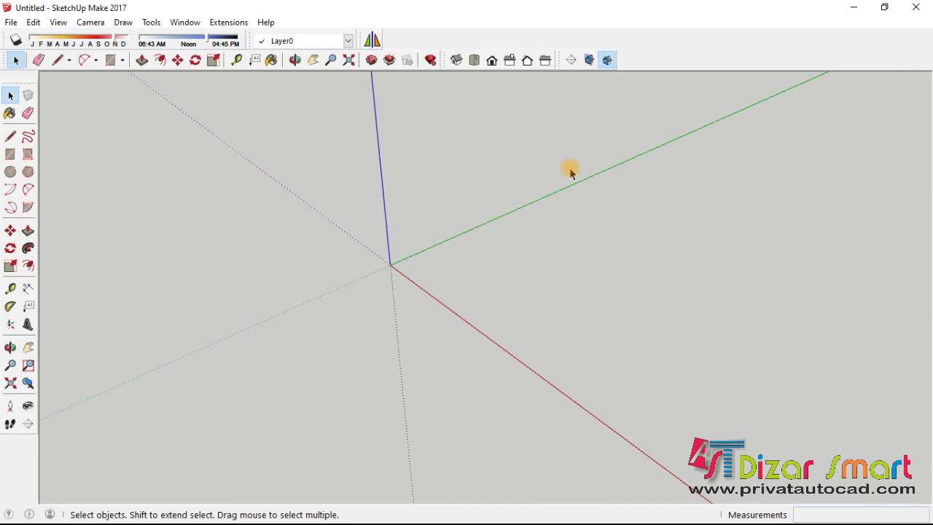
Undock the Mirror toolbar, and reposition it over the drawing area in the SketchUp Make [EVAL] window.
left_click_drag(359, 38, 339, 131)
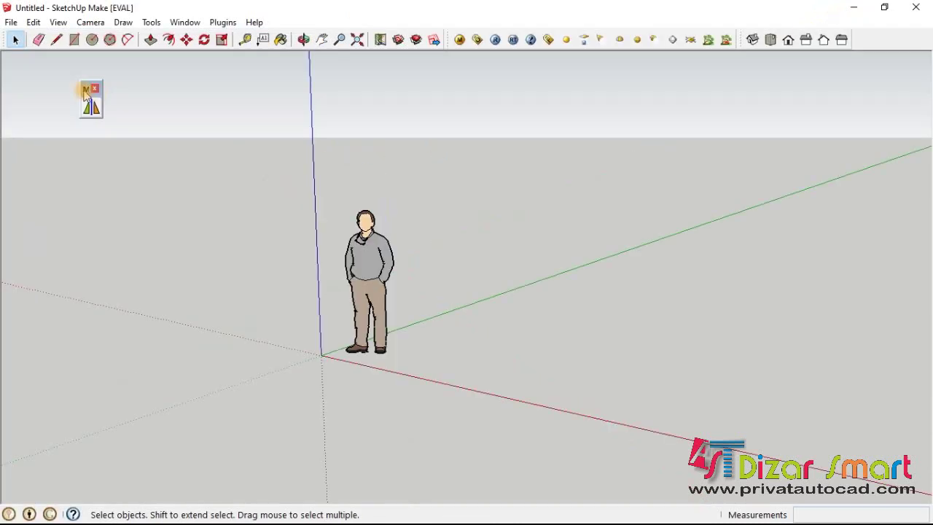
mouse_move(106, 88)
left_mouse_down()
mouse_move(356, 133)
mouse_move(459, 106)
left_mouse_up()
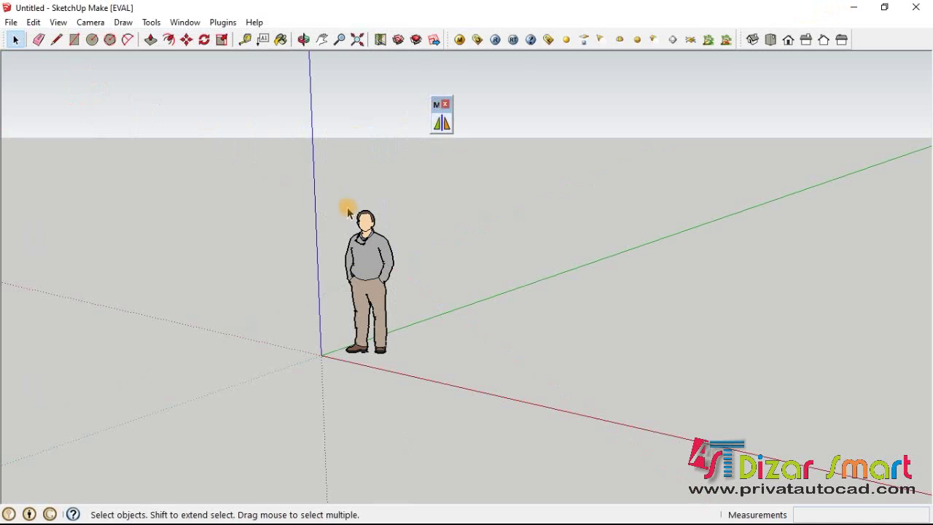
Draw a rectangular base with one corner cut off beside the human figure and extrude it into a low box.
middle_click_drag(343, 245, 432, 298)
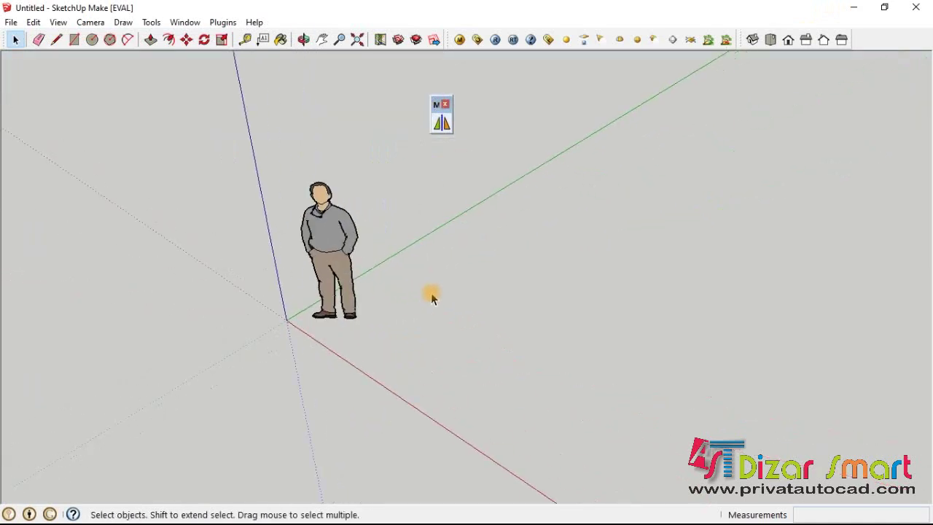
key("r")
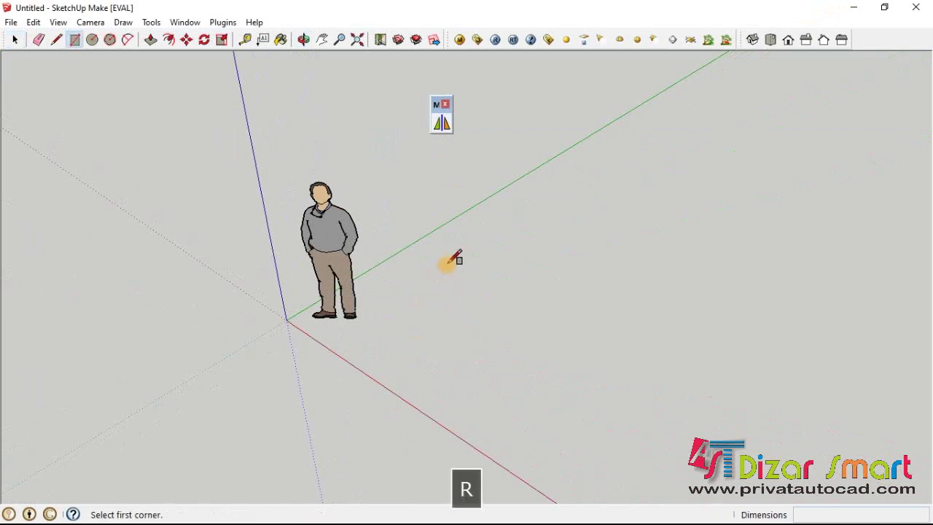
left_click(447, 256)
left_click(435, 386)
key("p")
left_click(463, 336)
key("space")
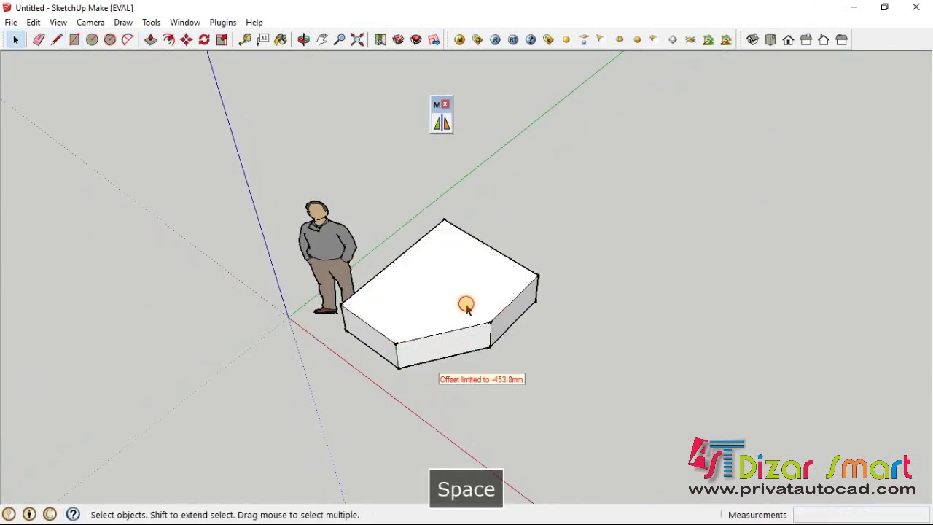
Place two copies of the cut-corner box beside the original, leaving both copies selected.
triple_click(466, 304)
left_click(644, 340)
key("m")
left_click(538, 256)
key("space")
middle_click_drag(538, 256, 602, 350)
left_click_drag(602, 350, 629, 309, "ctrl")
middle_click_drag(629, 308, 451, 166)
Try to mirror the two selected copies along the far copy's end edge, and dismiss the error report without sending it.
left_click(442, 124)
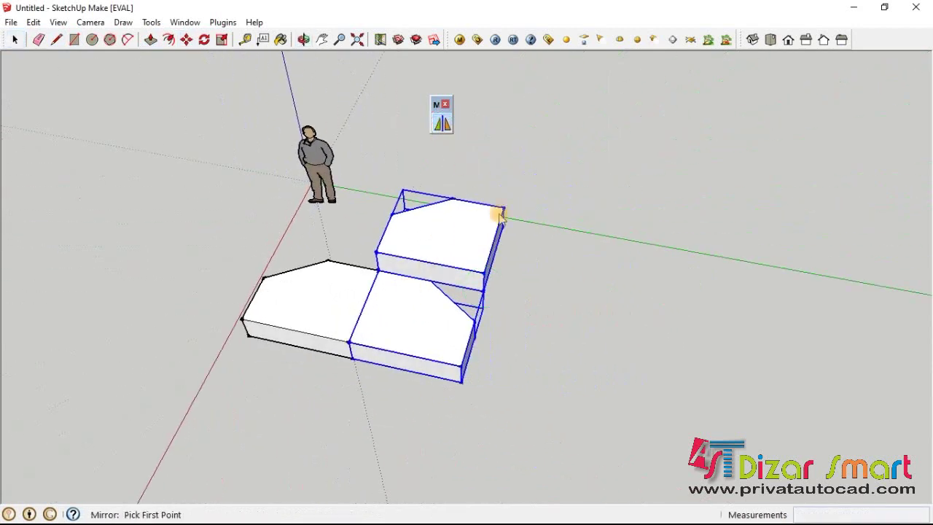
left_click(503, 207)
left_click(483, 277)
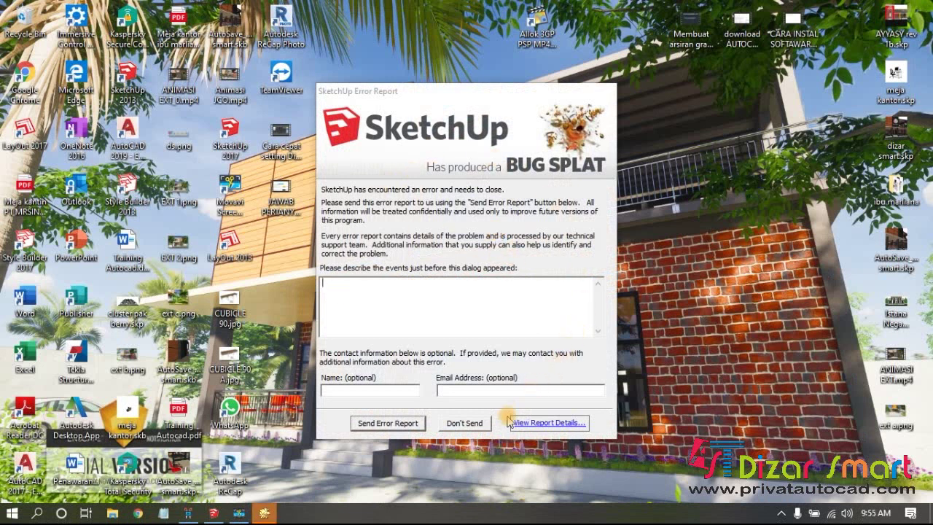
left_click(485, 425)
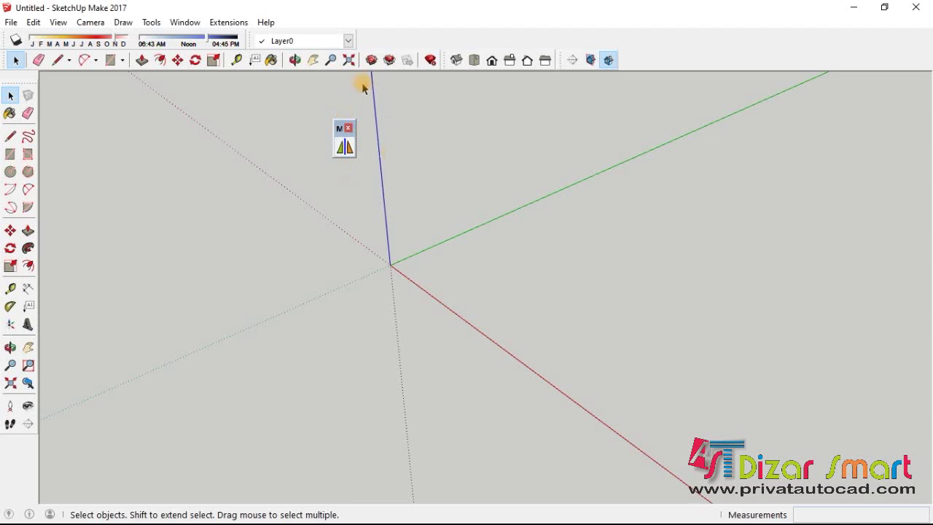
Check the auto-save interval in the General preferences and close them without changing it.
left_click(193, 22)
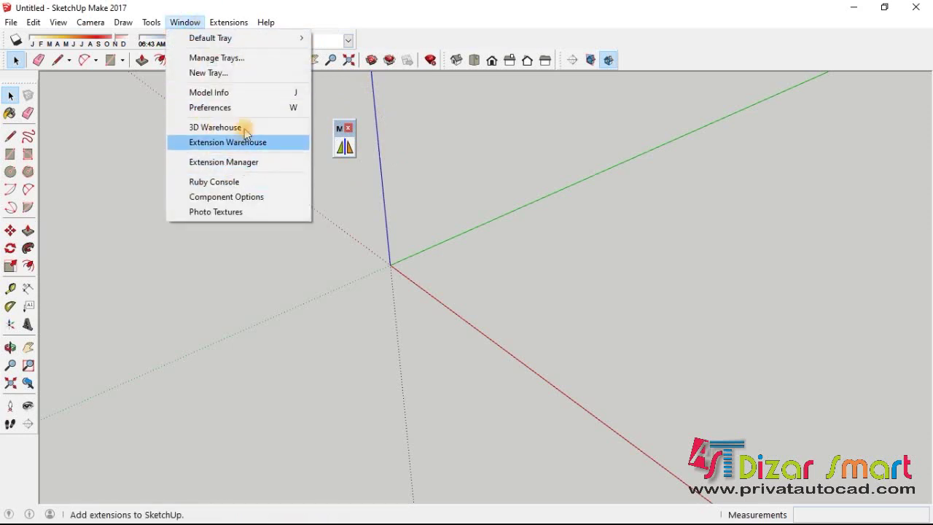
left_click(226, 107)
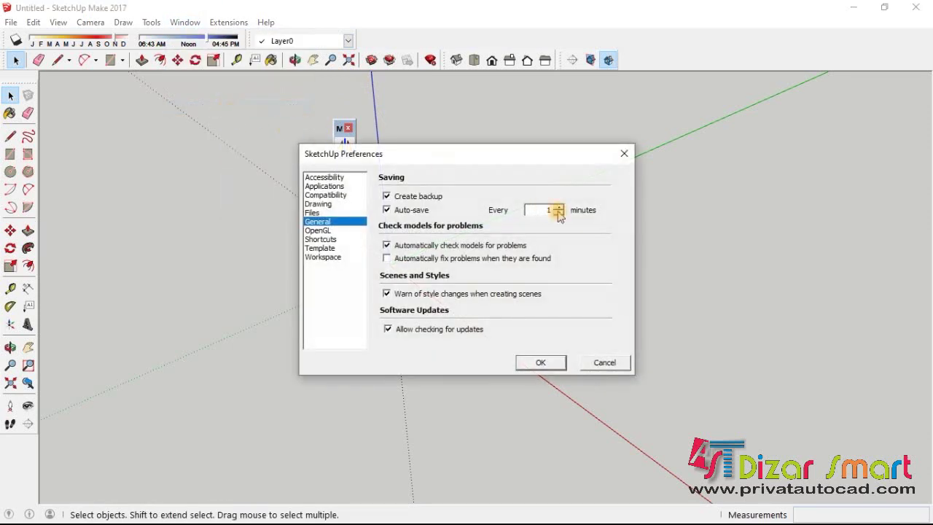
left_click(545, 210)
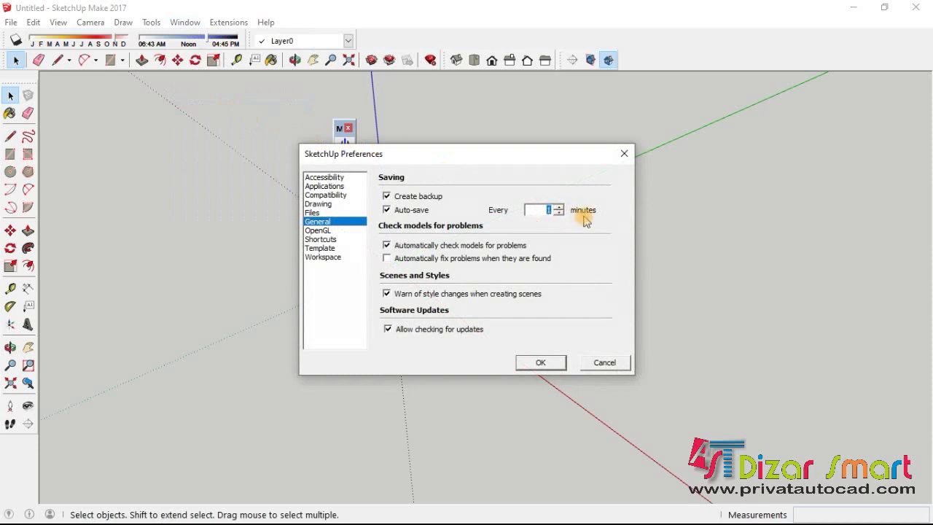
left_click(623, 153)
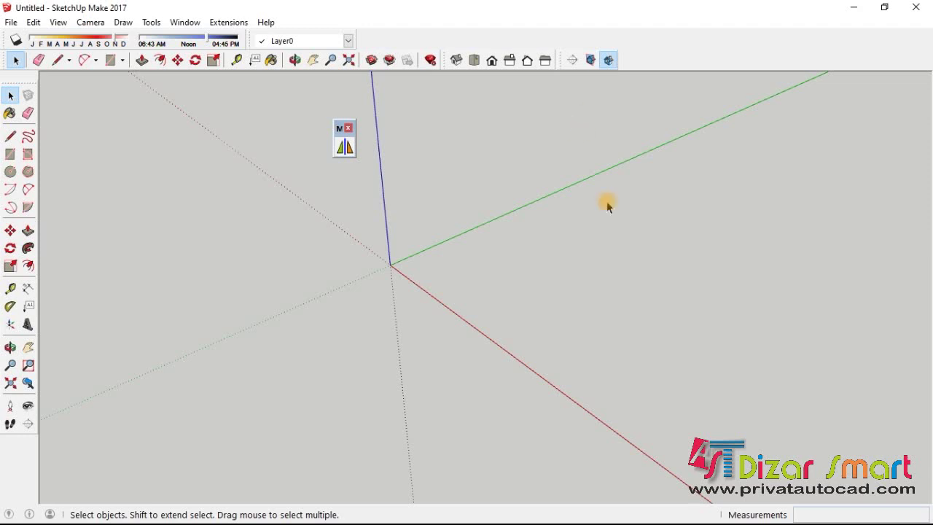
Open the Default Tray with its Layers section expanded, and set up three separate low boxes in a row along the green axis.
left_click(10, 113)
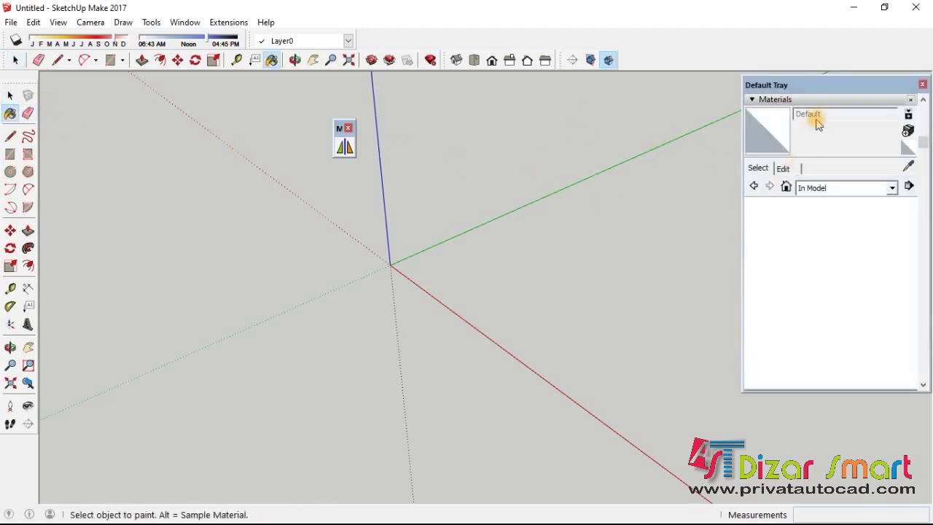
left_click(806, 100)
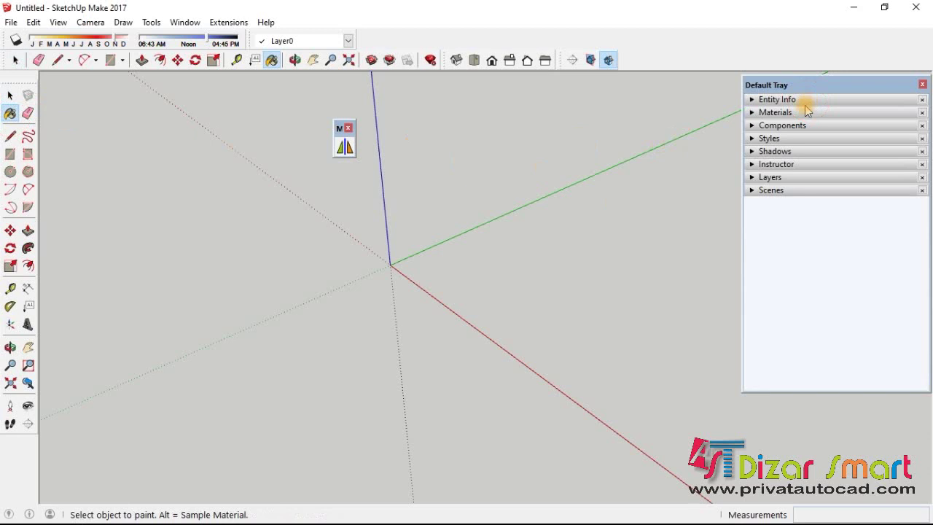
left_click(771, 177)
key("space")
key("m")
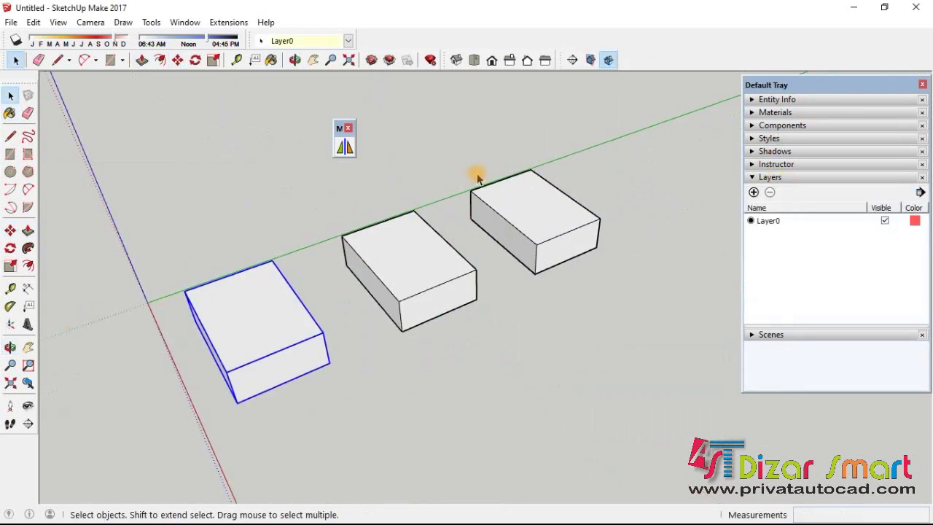
Add three new layers, Layer1, Layer2 and Layer3, keeping Layer0 as the active layer, and clear the object selection.
left_click(753, 192)
left_click(754, 192)
left_click(754, 191)
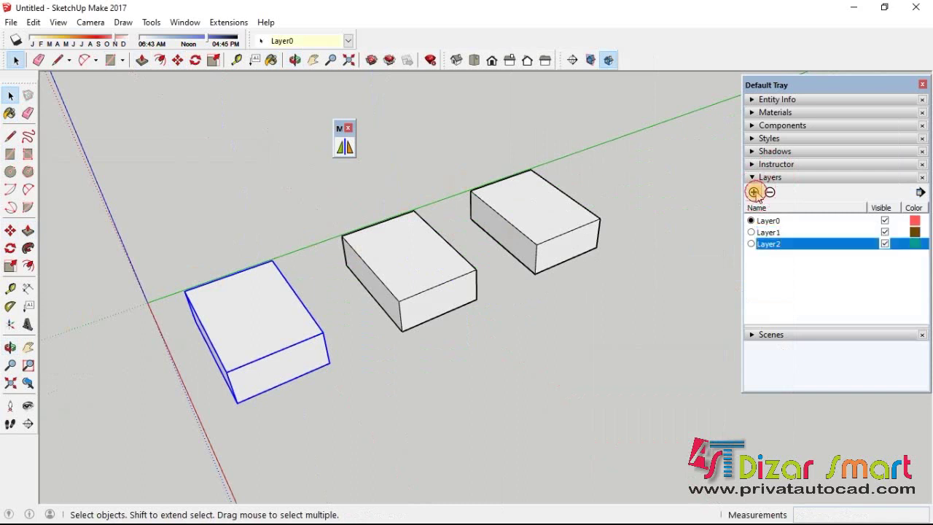
left_click(773, 232)
left_click(666, 181)
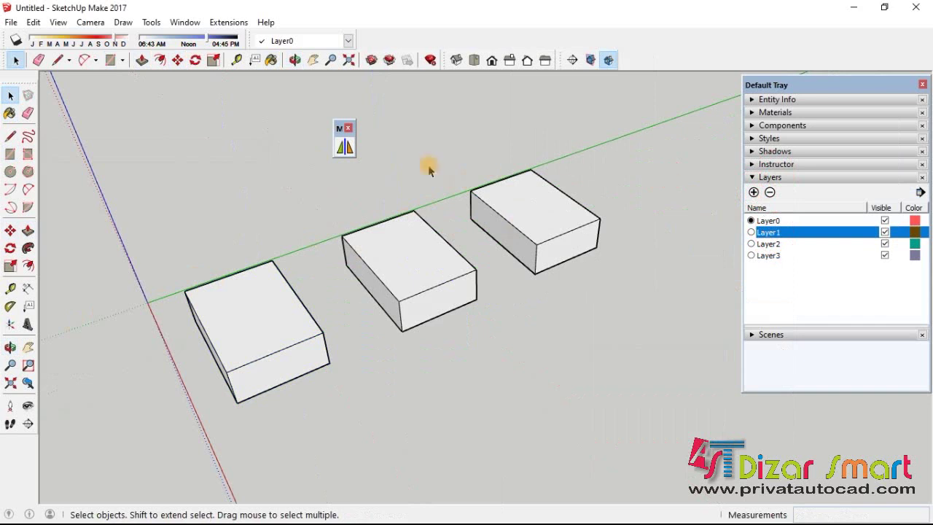
Assign the box nearest the origin to Layer1, the middle box to Layer2 and the far box to Layer3, checking the middle box's layer.
left_click(235, 306)
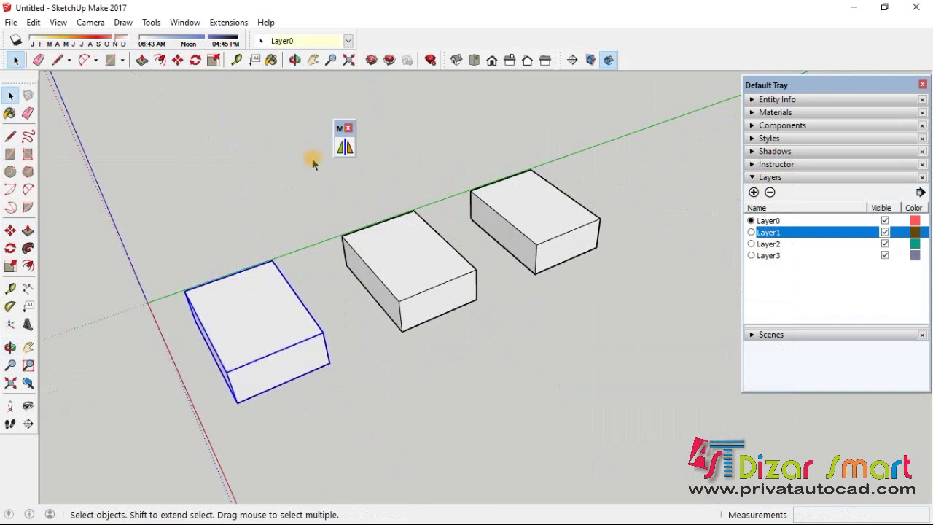
left_click(305, 41)
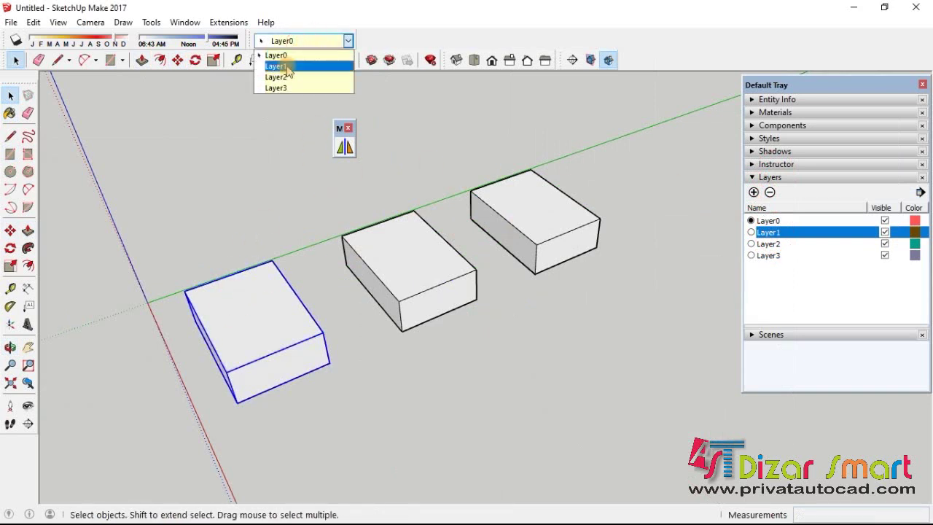
left_click(284, 66)
left_click(407, 263)
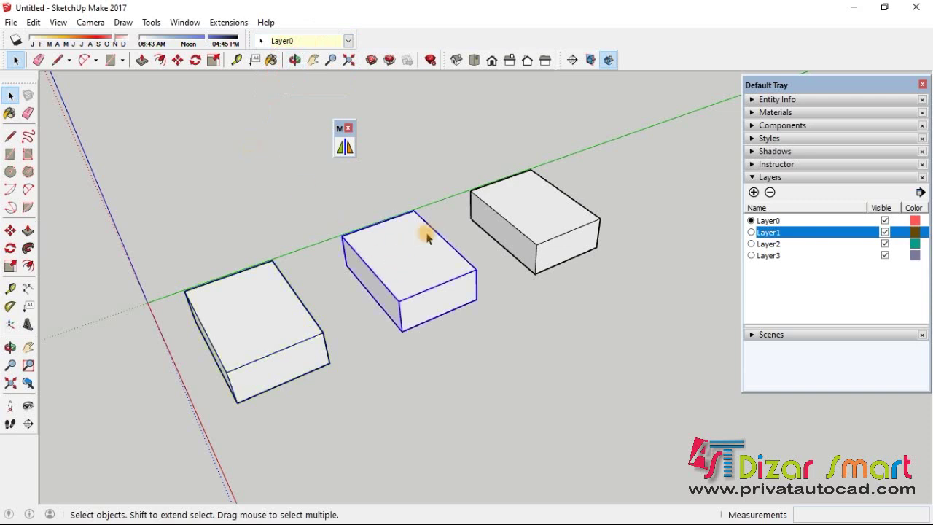
left_click(335, 42)
left_click(302, 77)
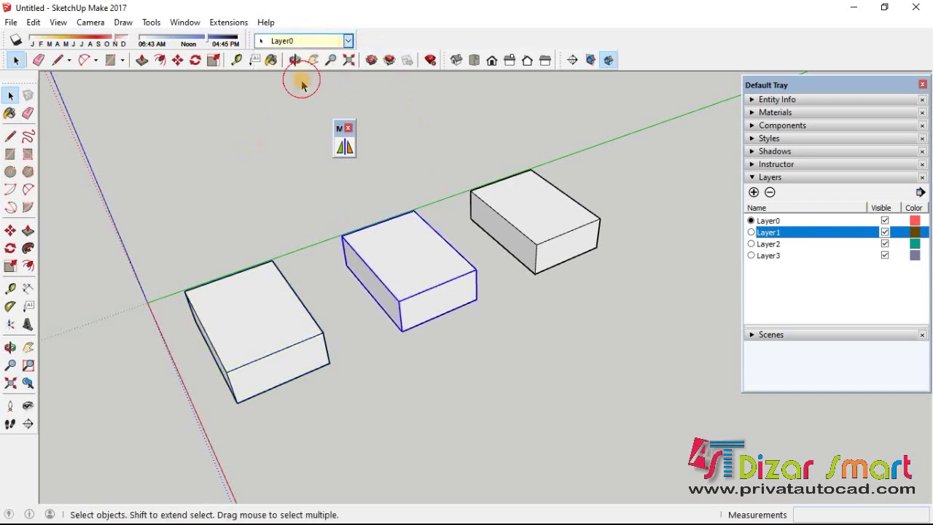
left_click(553, 214)
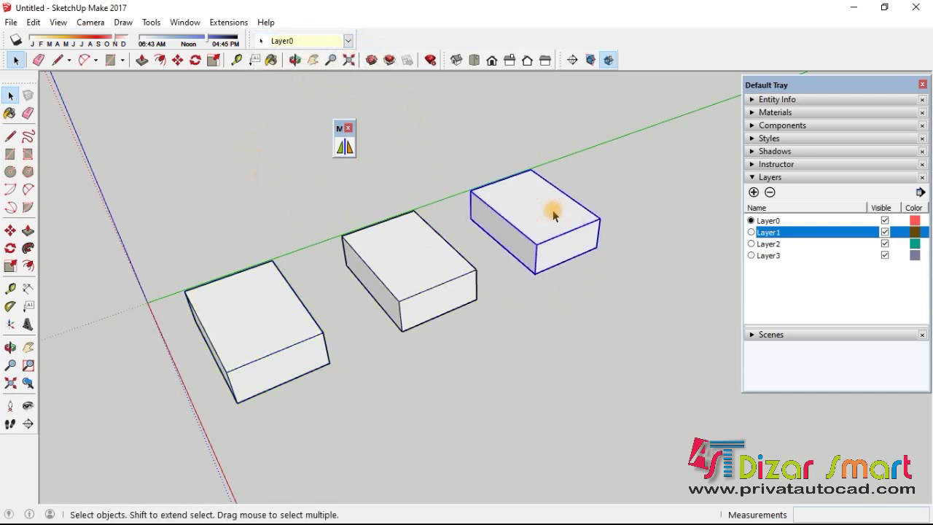
left_click(291, 40)
left_click(274, 86)
left_click(248, 178)
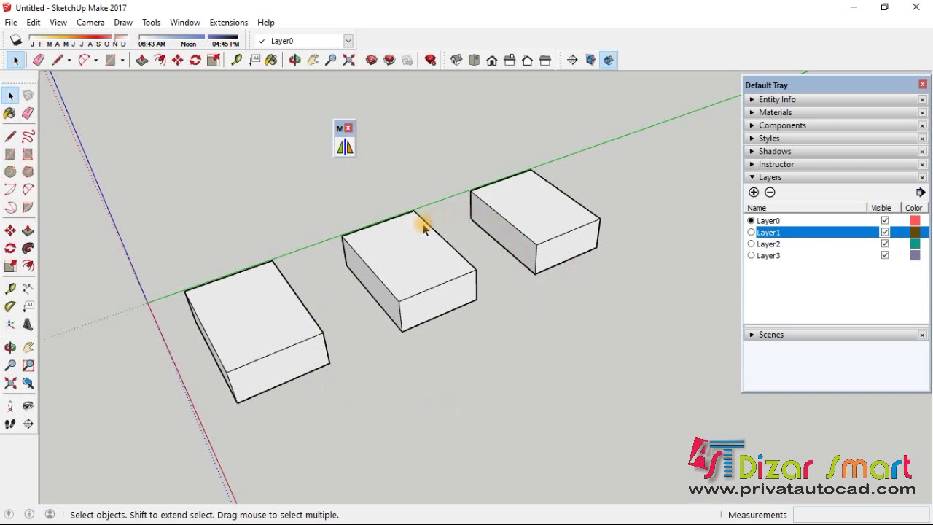
left_click(406, 256)
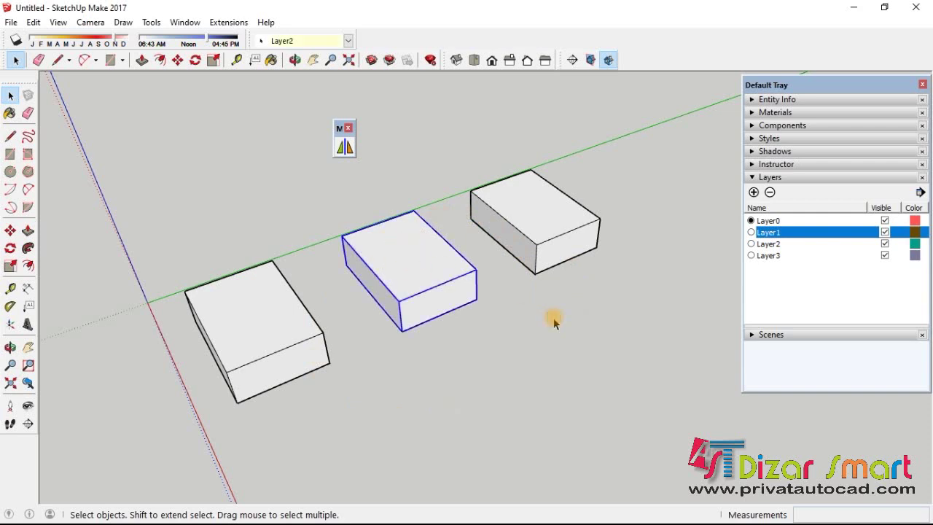
left_click(553, 319)
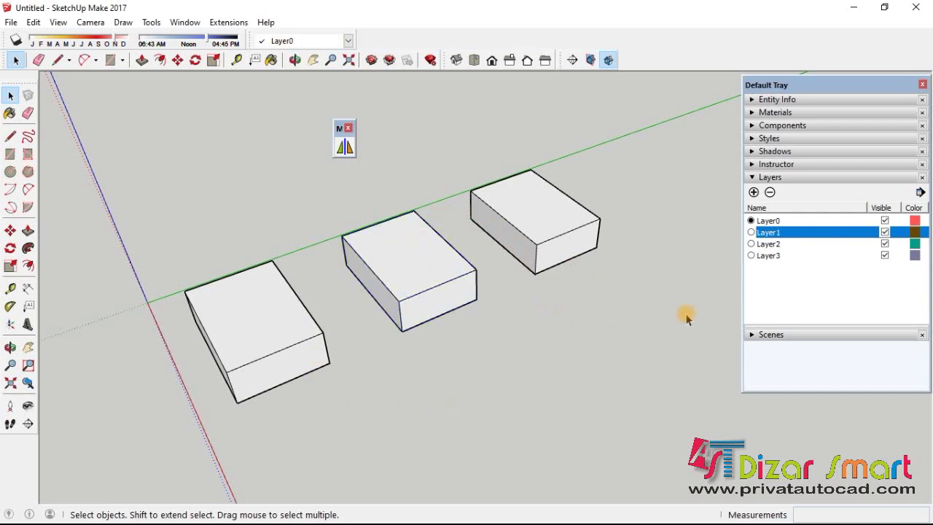
Hide Layer1 and Layer3, make both visible again, and close the Default Tray.
left_click(884, 232)
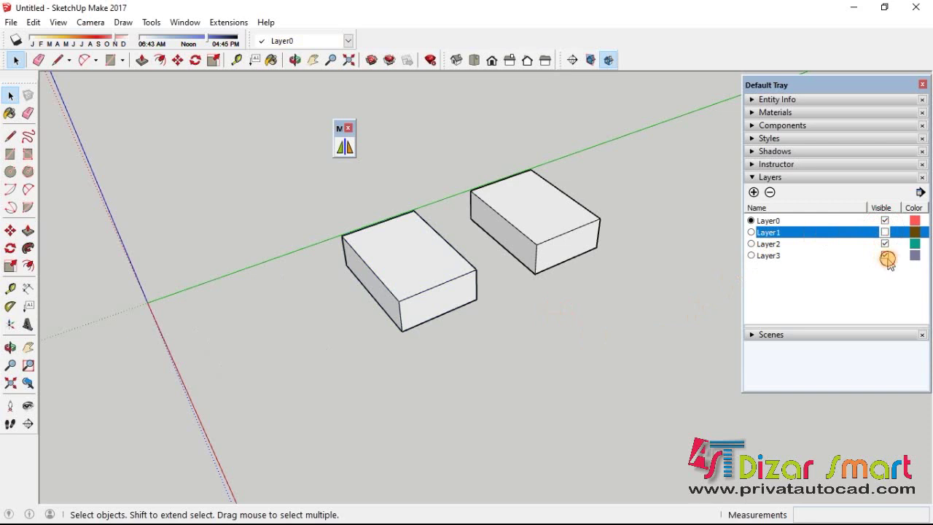
left_click(884, 255)
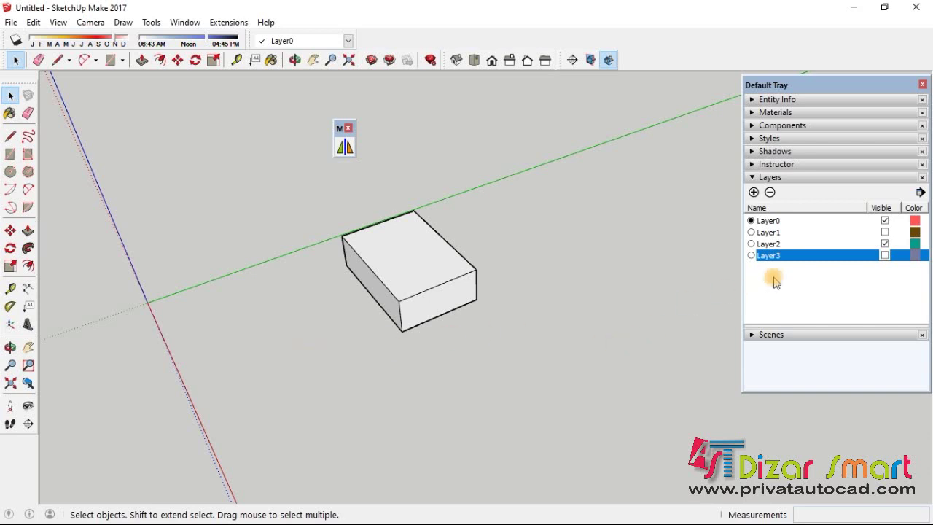
left_click(885, 255)
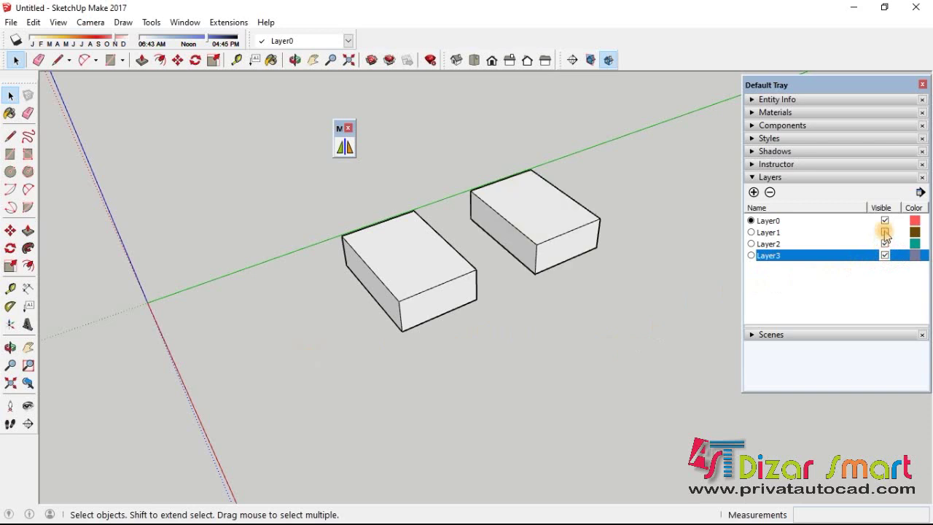
left_click(884, 232)
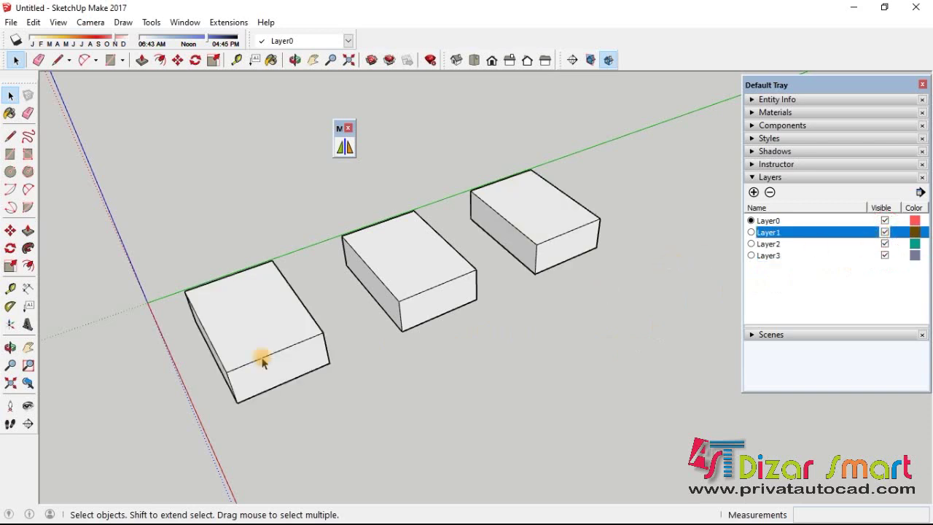
left_click(922, 85)
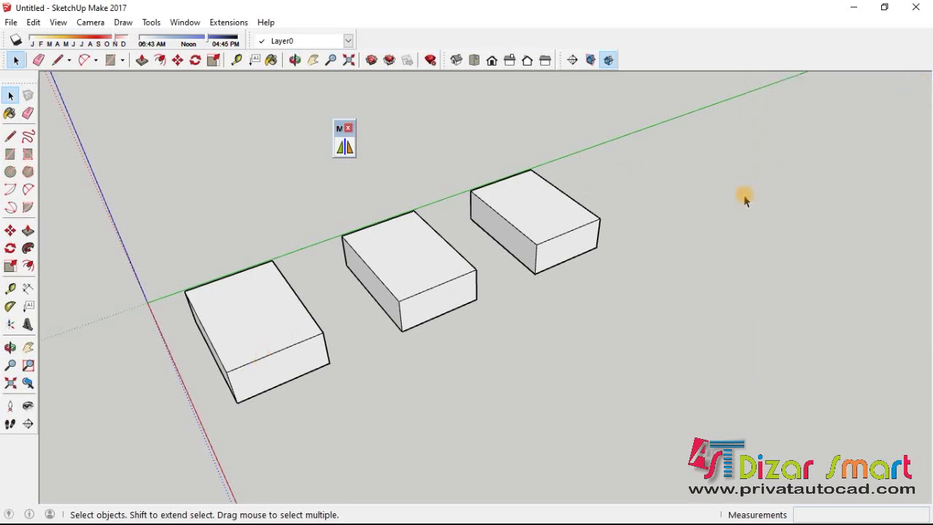